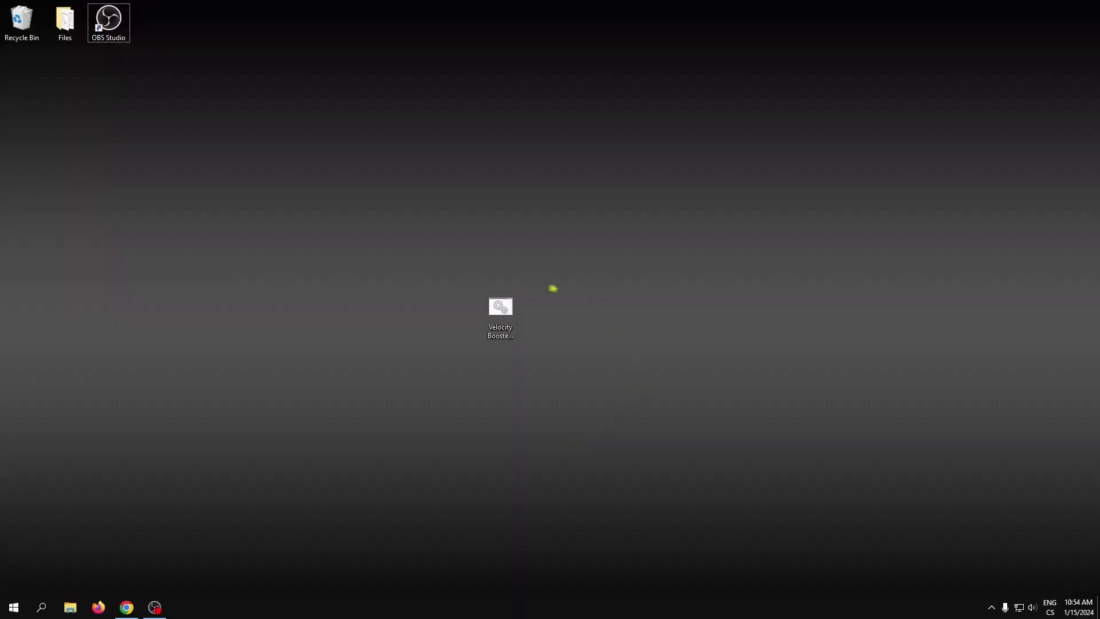
- Run the Velocity Booster FREE batch file as administrator and move its console window to the middle of the desktop
mouse_move(522, 308)
left_mouse_down()
mouse_move(528, 334)
mouse_move(502, 294)
mouse_move(508, 311)
left_mouse_up()
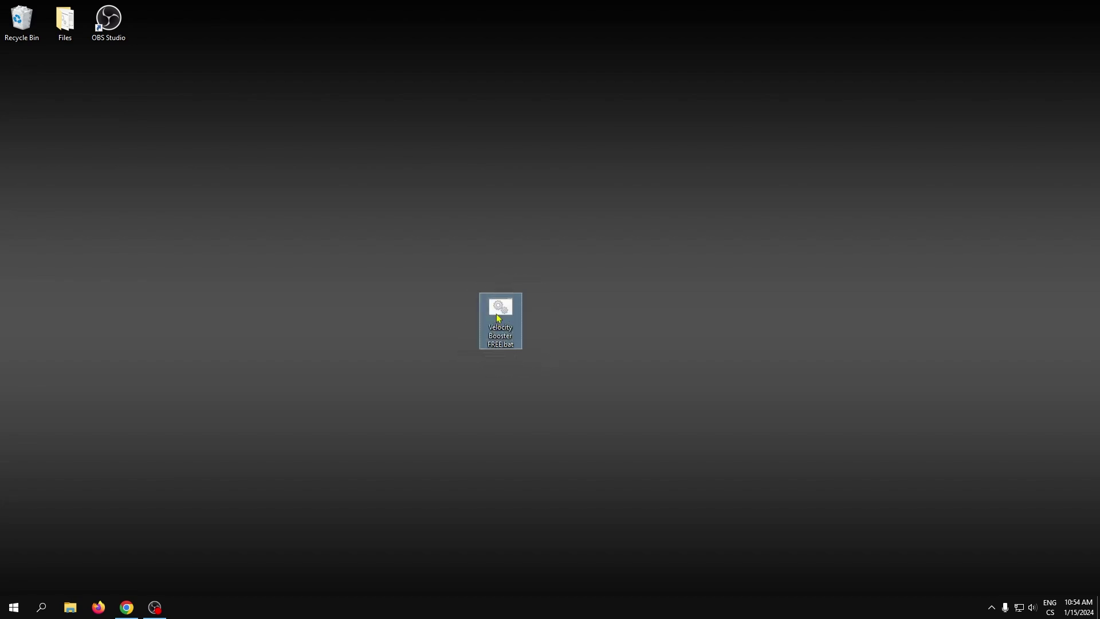
right_click(498, 311)
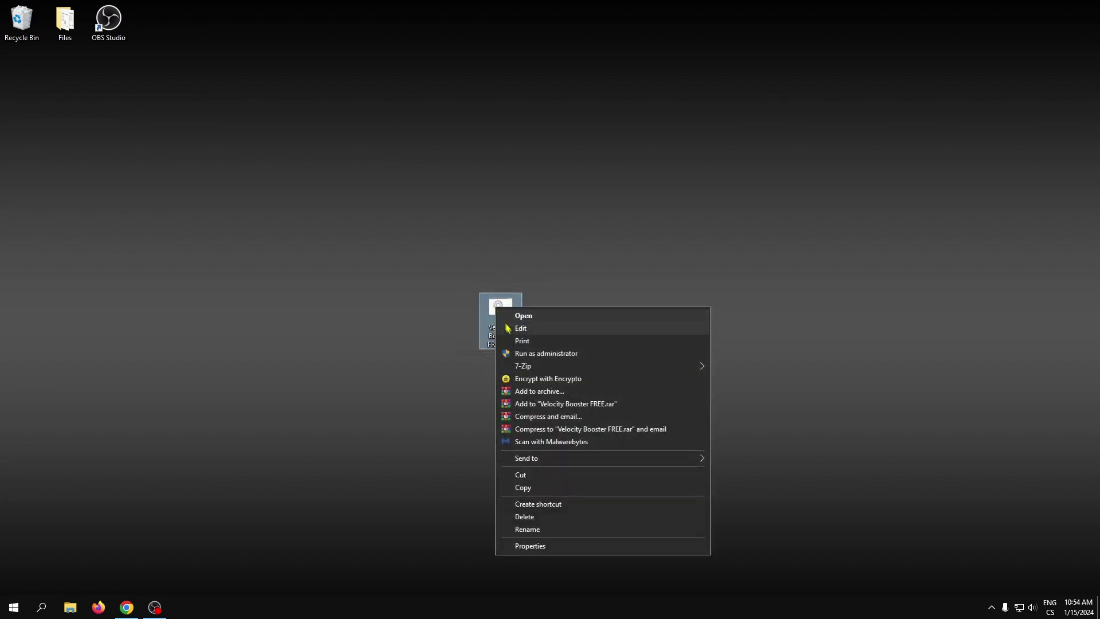
left_click(549, 354)
left_click_drag(431, 149, 550, 231)
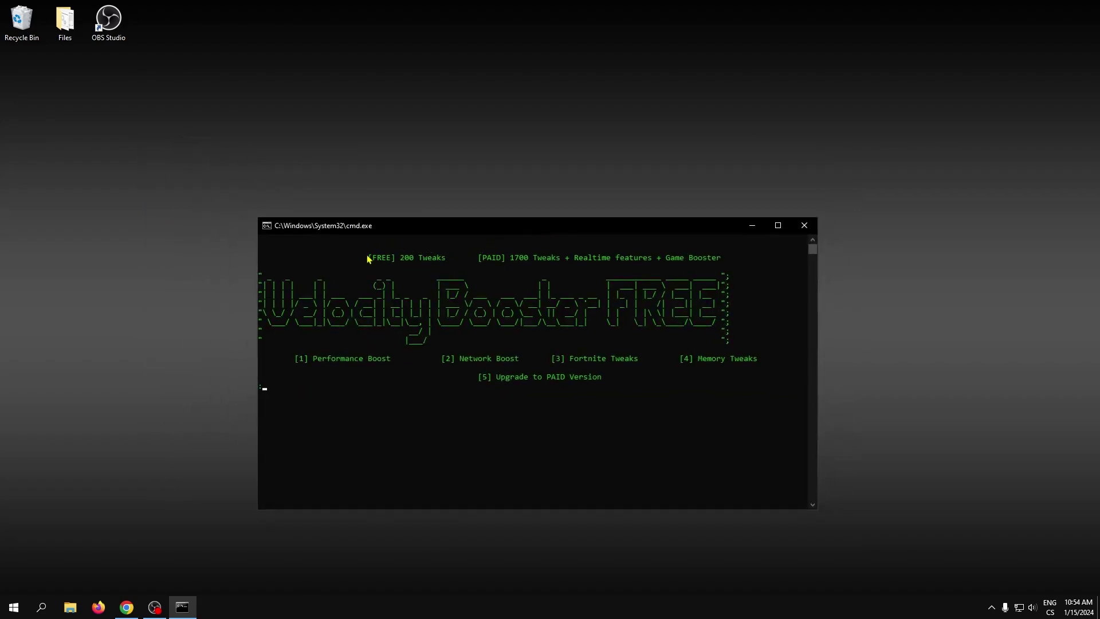
- Examine the free and paid feature descriptions and the option to upgrade to the paid version
mouse_move(388, 228)
left_mouse_down()
mouse_move(418, 229)
mouse_move(394, 231)
left_mouse_up()
left_click(485, 261)
left_click_drag(486, 262, 726, 266)
left_click_drag(485, 380, 563, 382)
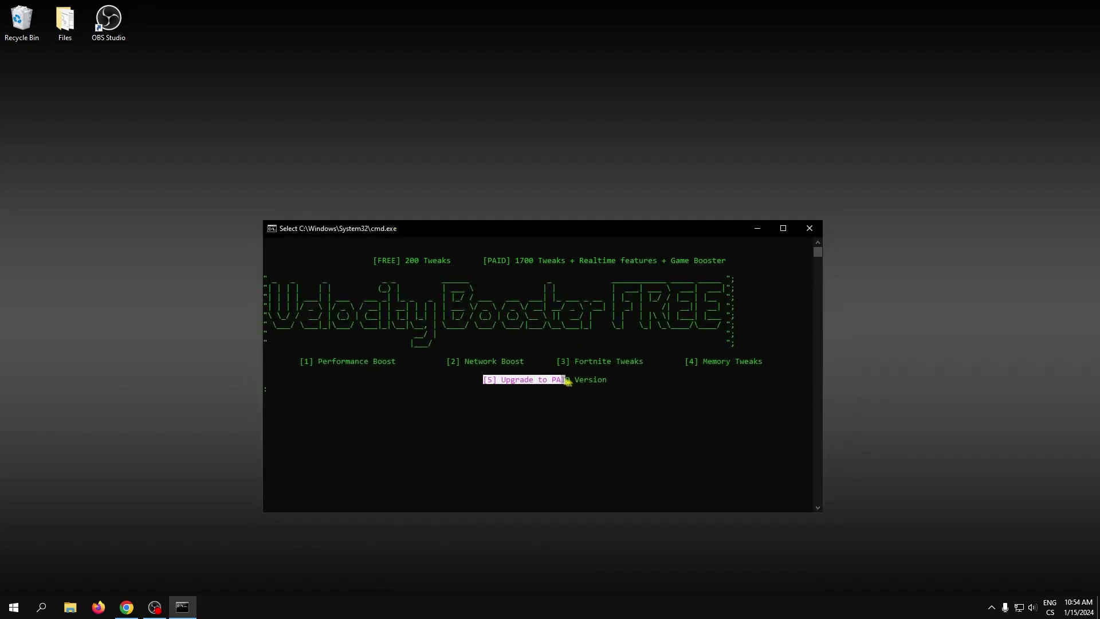
left_click_drag(562, 235, 552, 231)
left_click(595, 284)
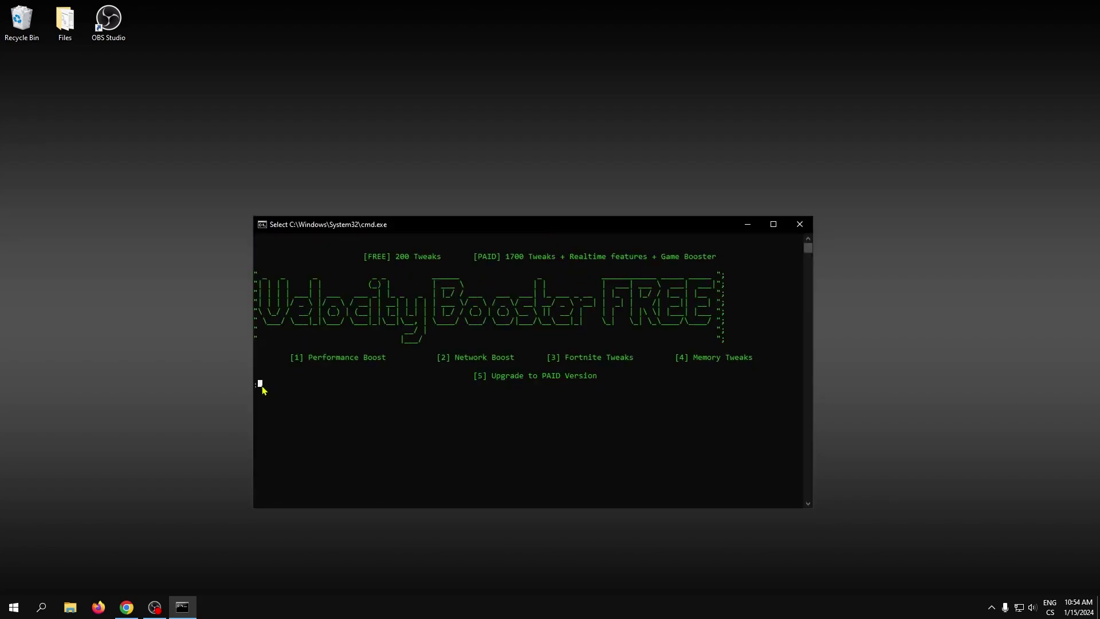
- Close and reopen the Velocity Booster FREE batch file, centre its window and submit a choice at the tweak prompt
left_click(805, 229)
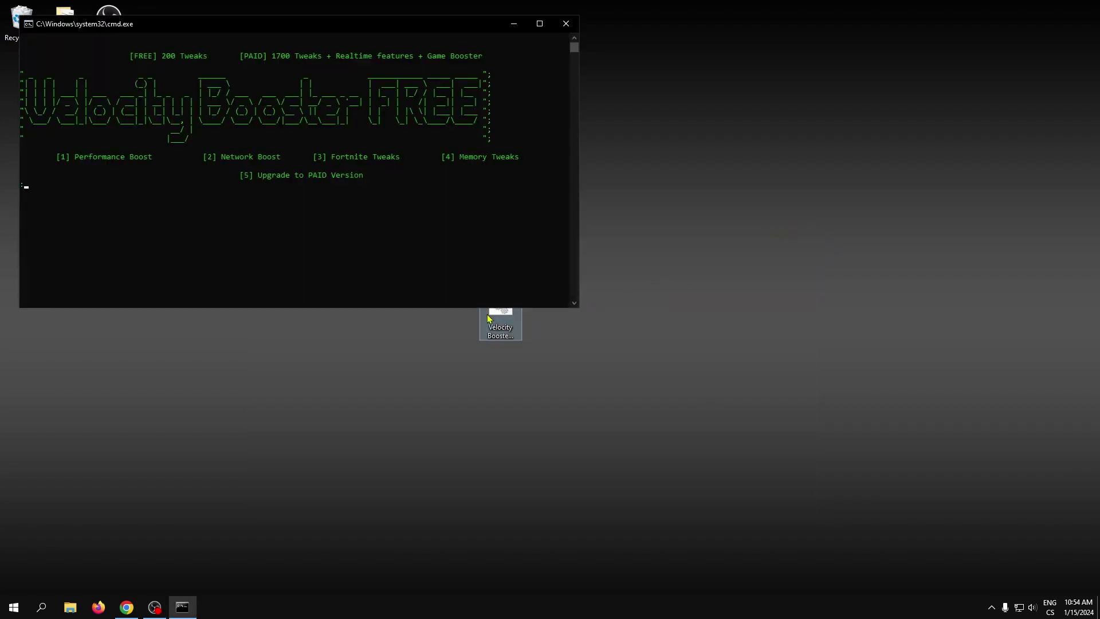
left_click_drag(378, 25, 647, 208)
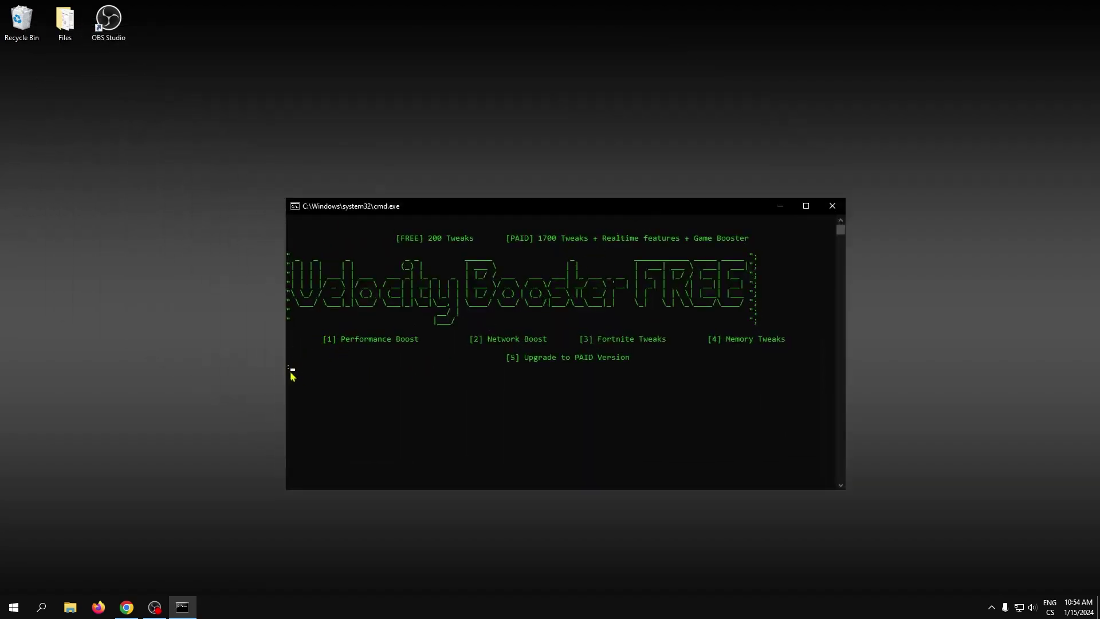
key("Return")
key("Return")
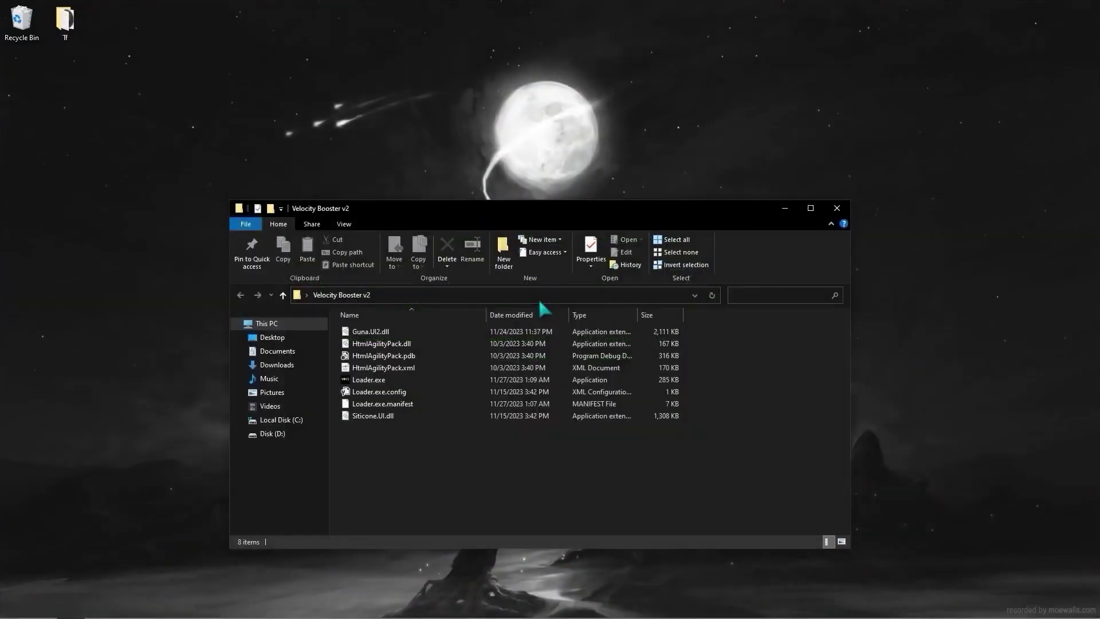
- Search Windows for "resto" and open the settings for creating a restore point
left_click_drag(503, 223, 586, 176)
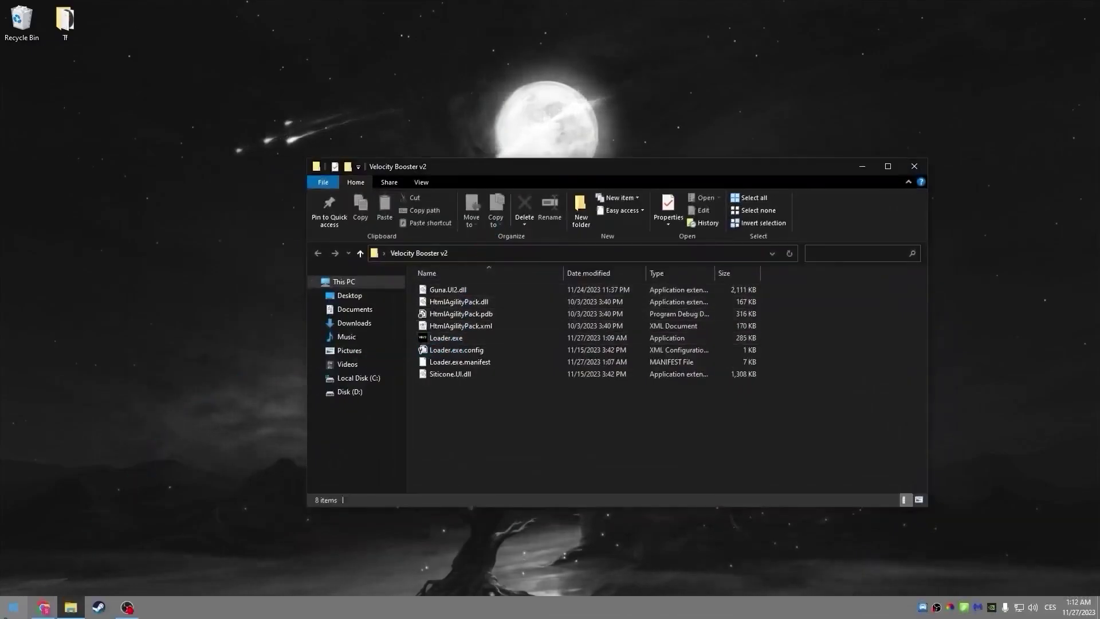
left_click(13, 608)
type("resto")
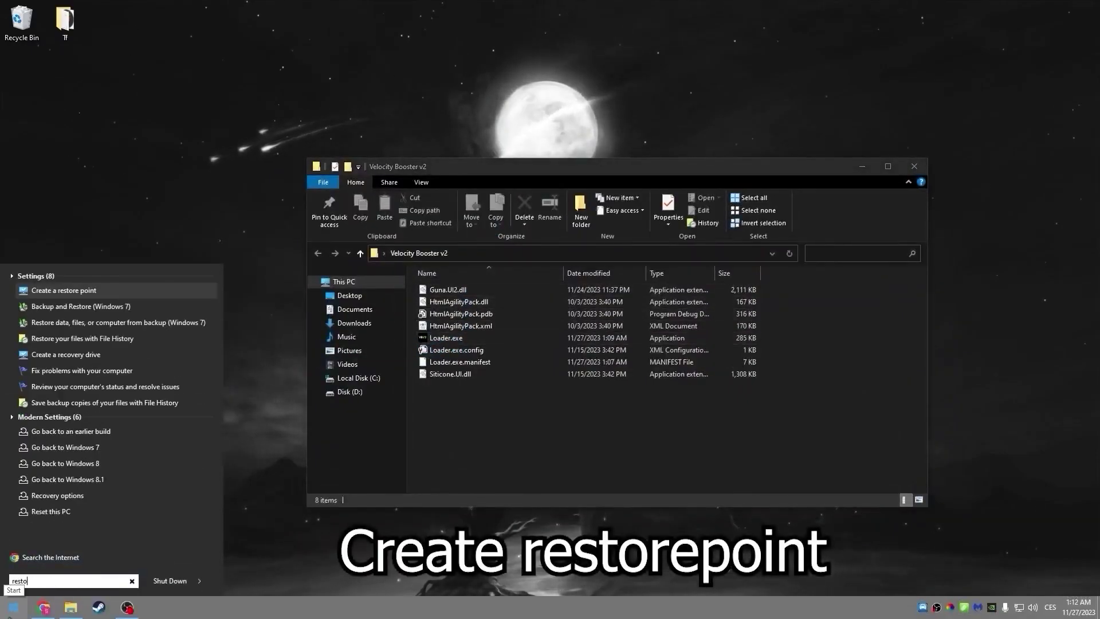
key("Return")
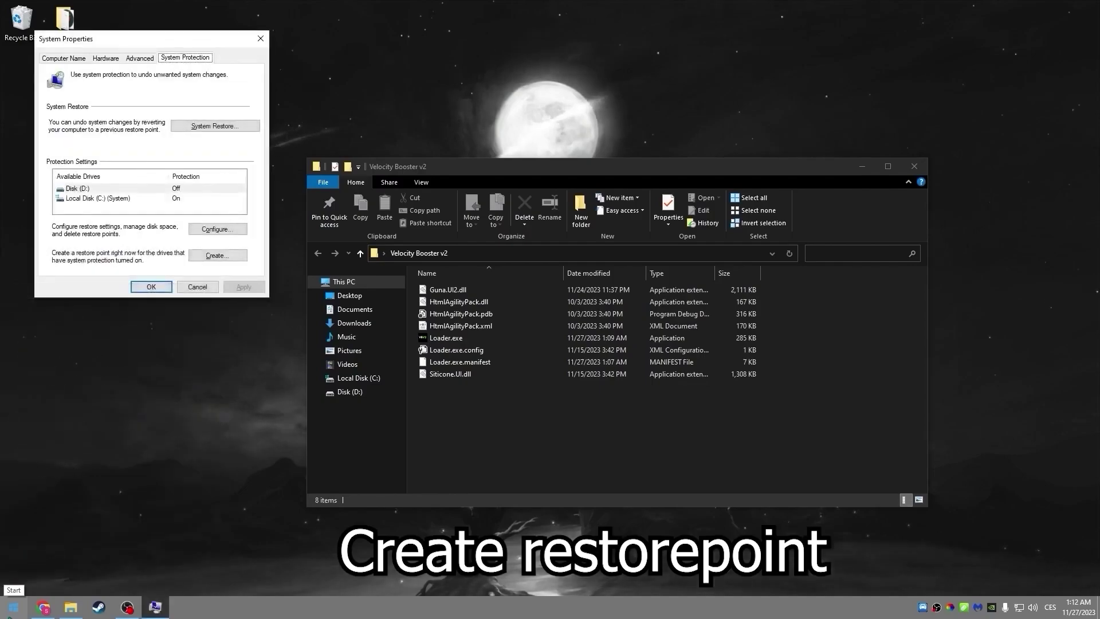
- Check the system protection state and maximum disk space usage configured for Disk (D:)
left_click(194, 189)
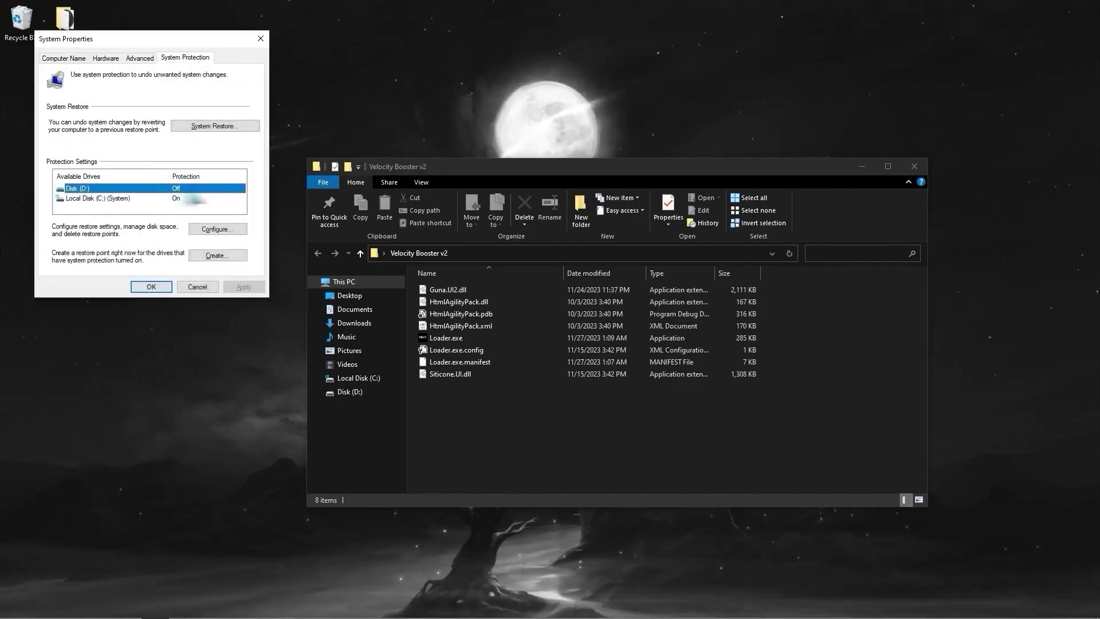
left_click(212, 231)
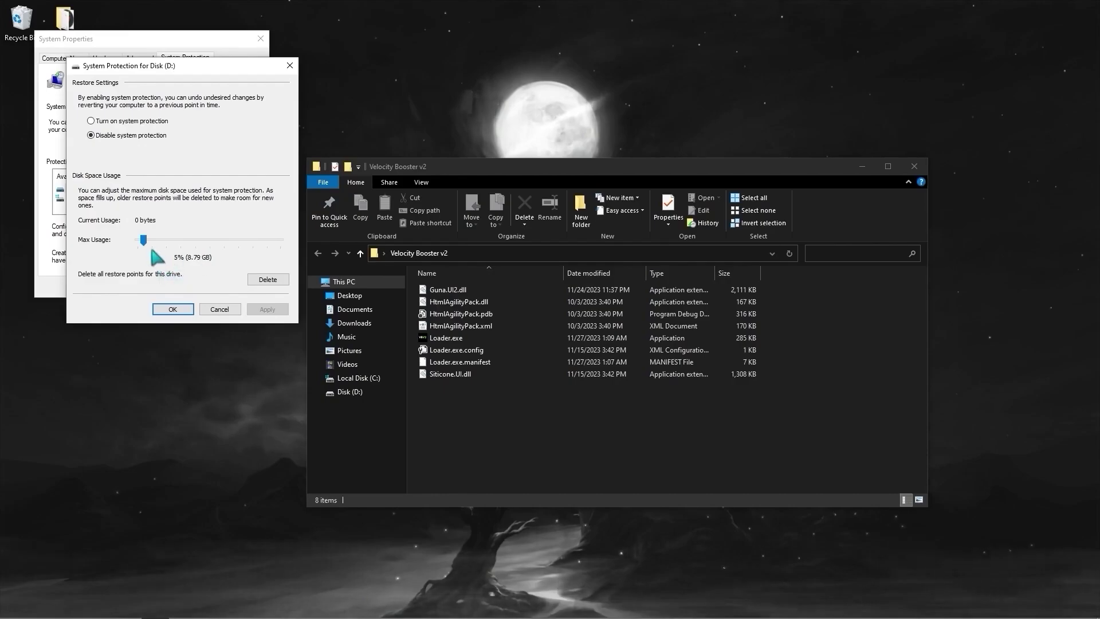
left_click_drag(144, 241, 146, 243)
left_click(267, 309)
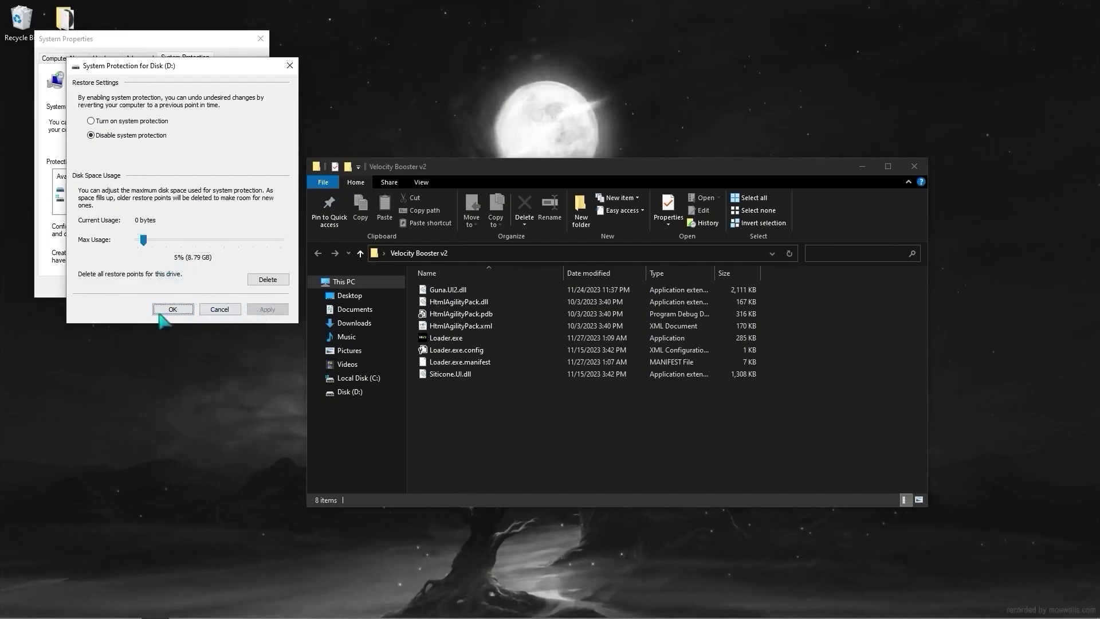
left_click(172, 309)
- Check the system protection configuration of Local Disk (C:) and confirm it
left_click(198, 202)
left_click(209, 231)
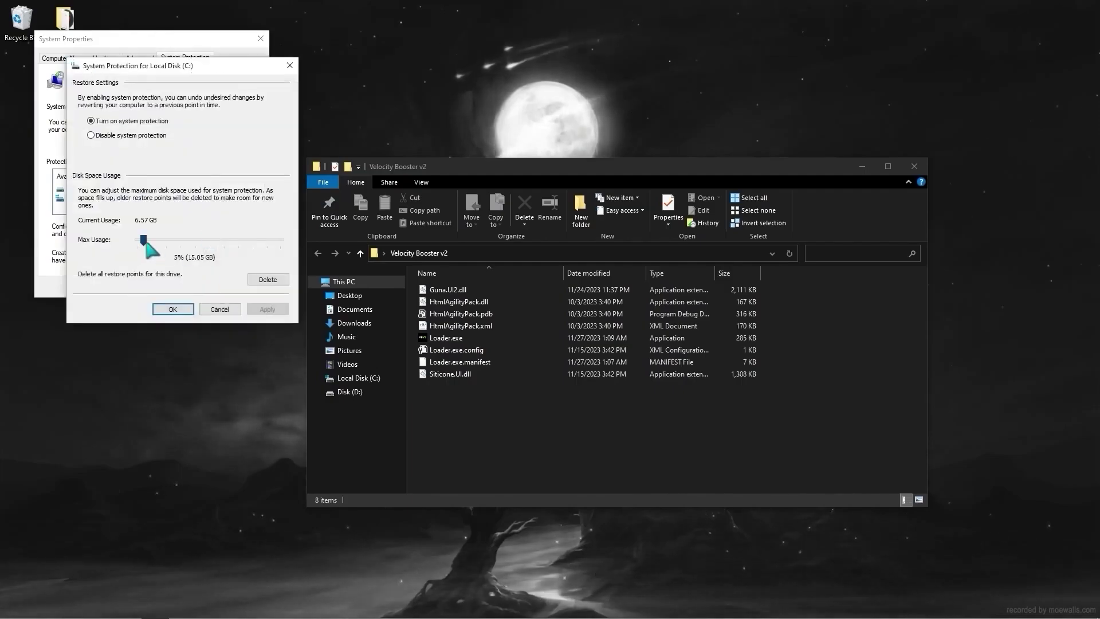
left_click(219, 309)
left_click(241, 229)
left_click(172, 310)
- Create a restore point described as "VB Resore point" and close System Properties
left_click(221, 258)
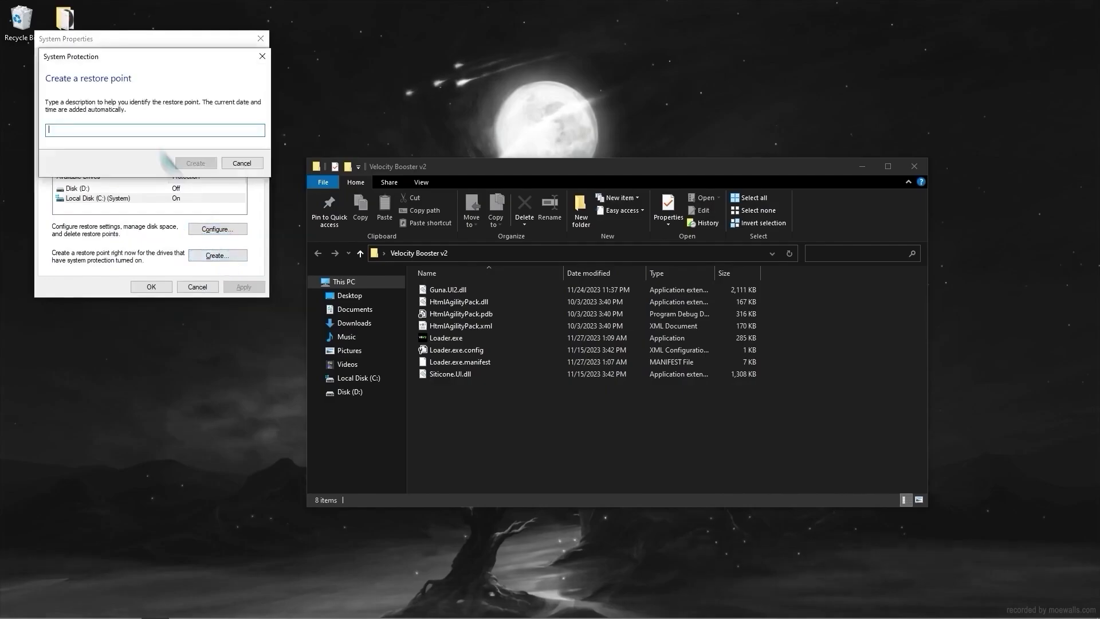
type("VB Resore point")
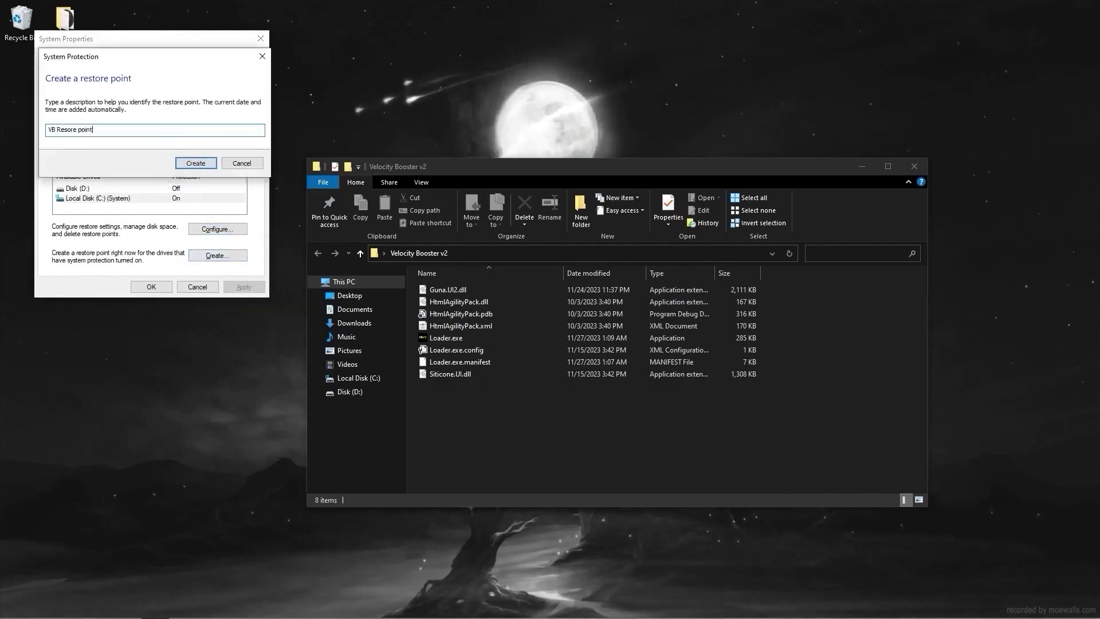
left_click(195, 163)
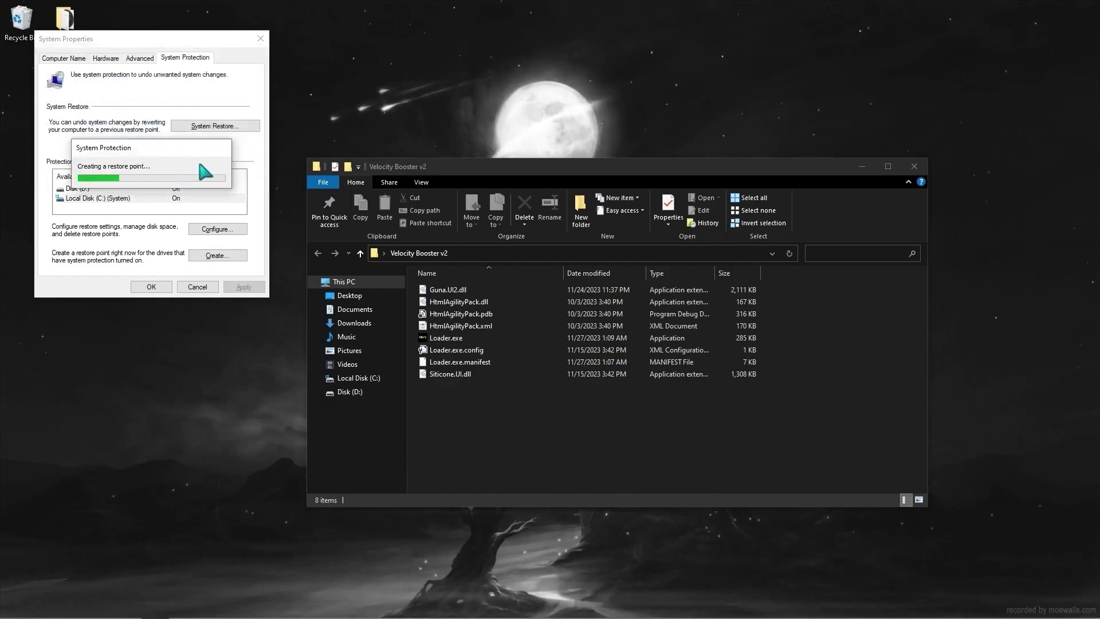
left_click(216, 172)
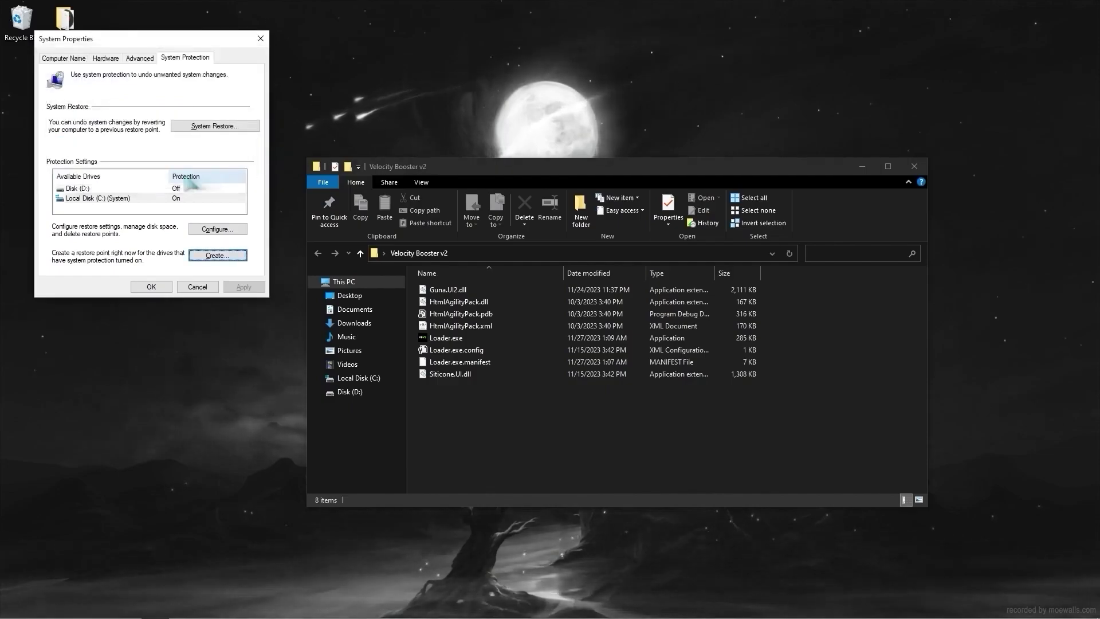
left_click(150, 288)
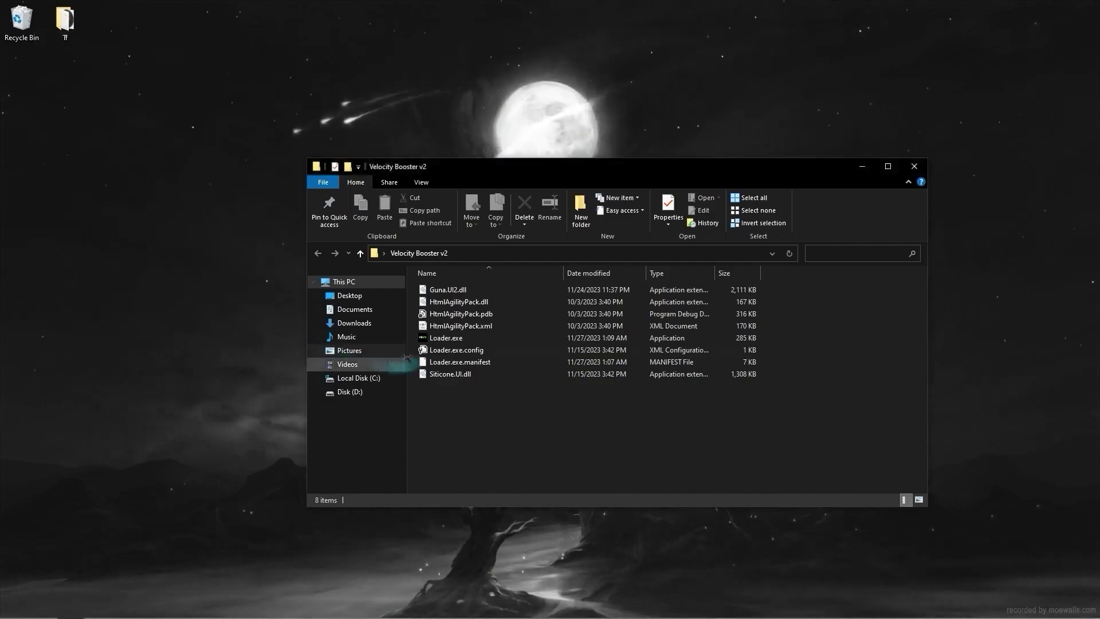
- Run Loader.exe as administrator and log in with the account username and password
right_click(446, 338)
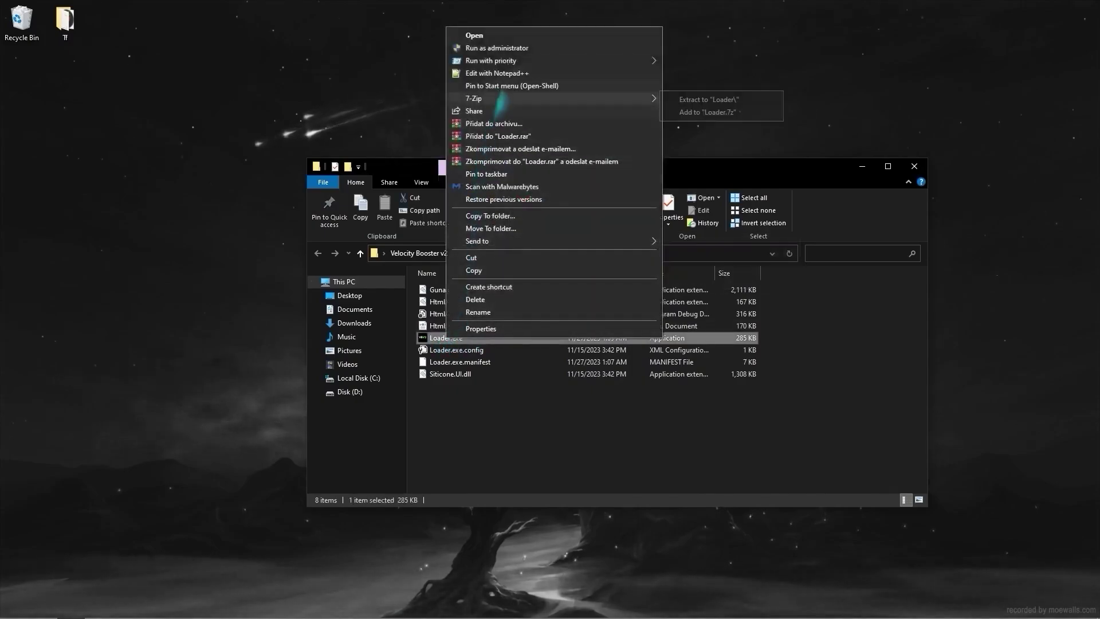
left_click(487, 48)
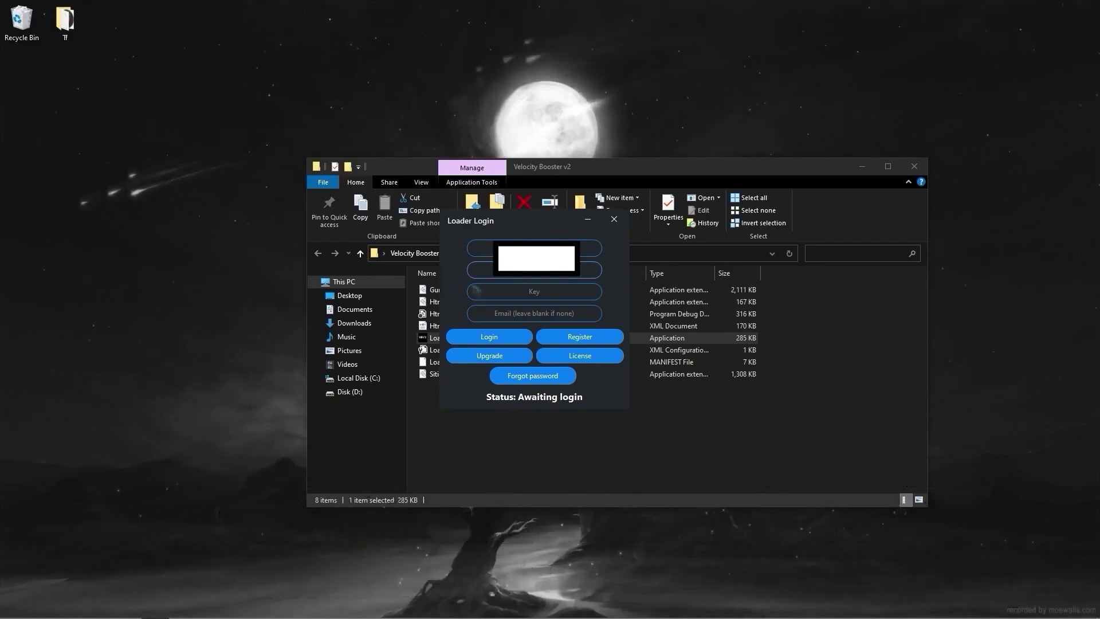
left_click(534, 291)
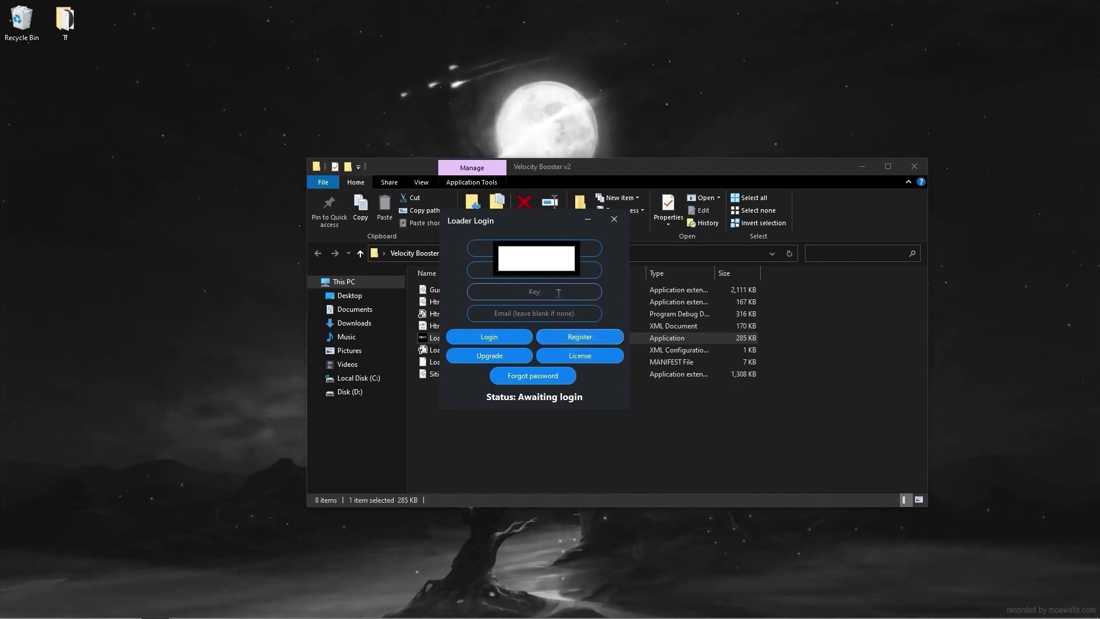
left_click(492, 342)
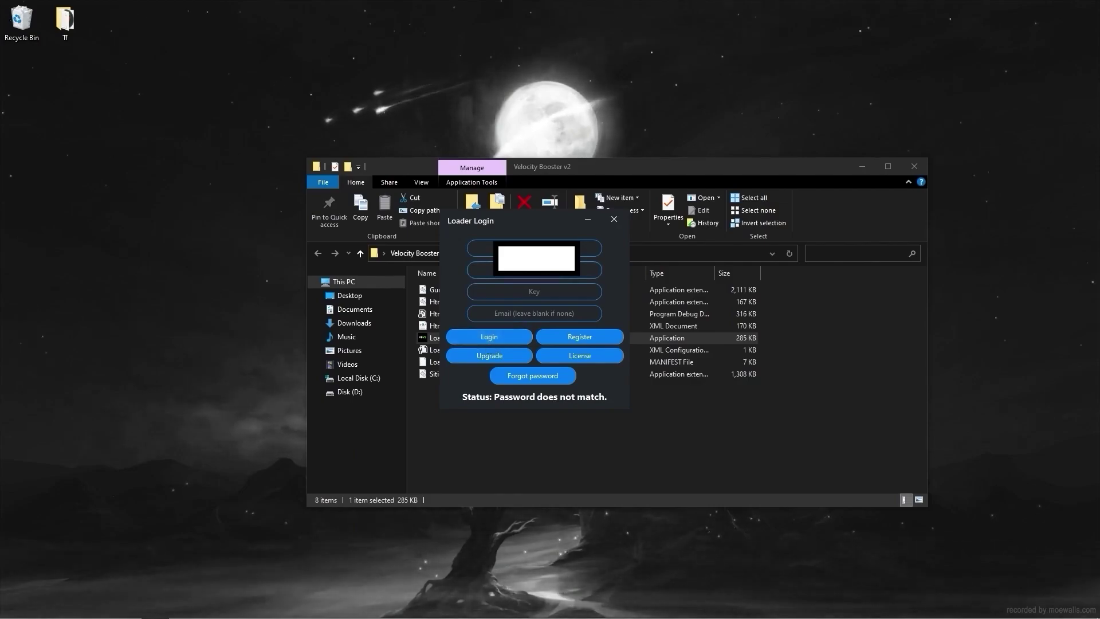
left_click(486, 344)
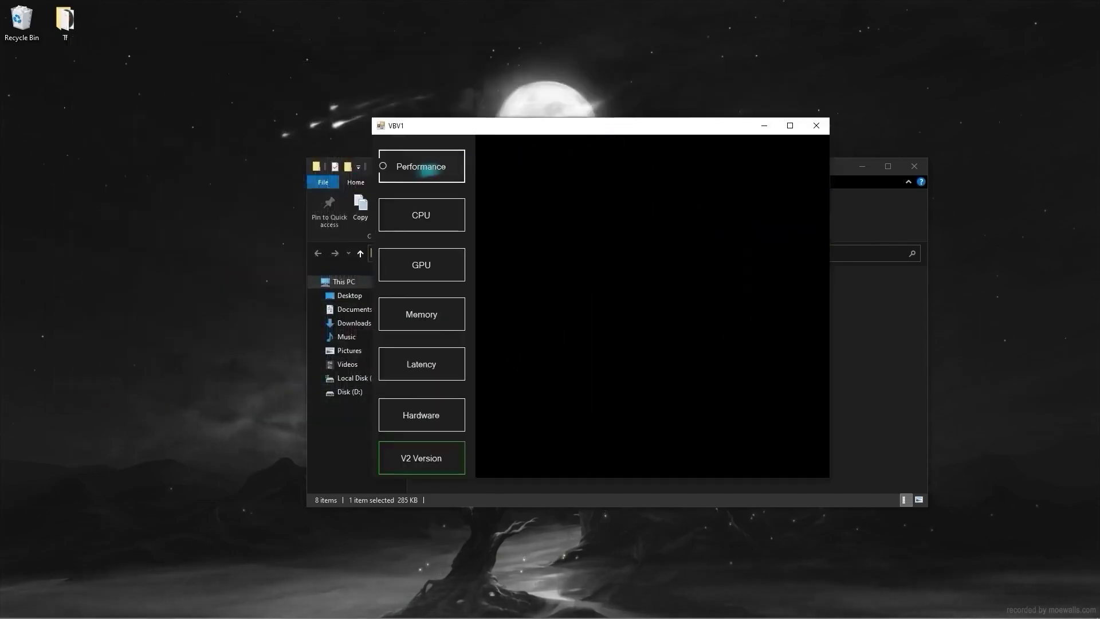
- Look through the Performance, CPU, GPU, Memory, Latency and Hardware tweak pages
left_click(427, 171)
left_click_drag(548, 130, 512, 125)
left_click(381, 216)
left_click(380, 262)
left_click(371, 316)
left_click(409, 366)
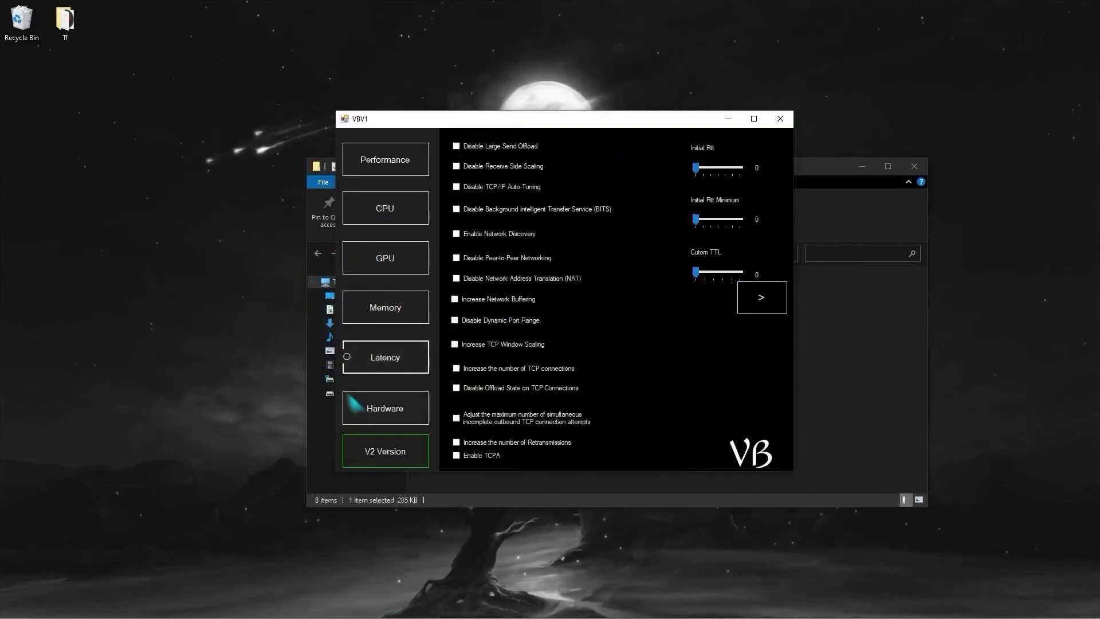
left_click(380, 411)
- Among the Performance tweaks, enable Disable Gamebar, Disable Game Mode and Disable Fullscreen Optimization, and set the max foreground FPS to 500
left_click(395, 165)
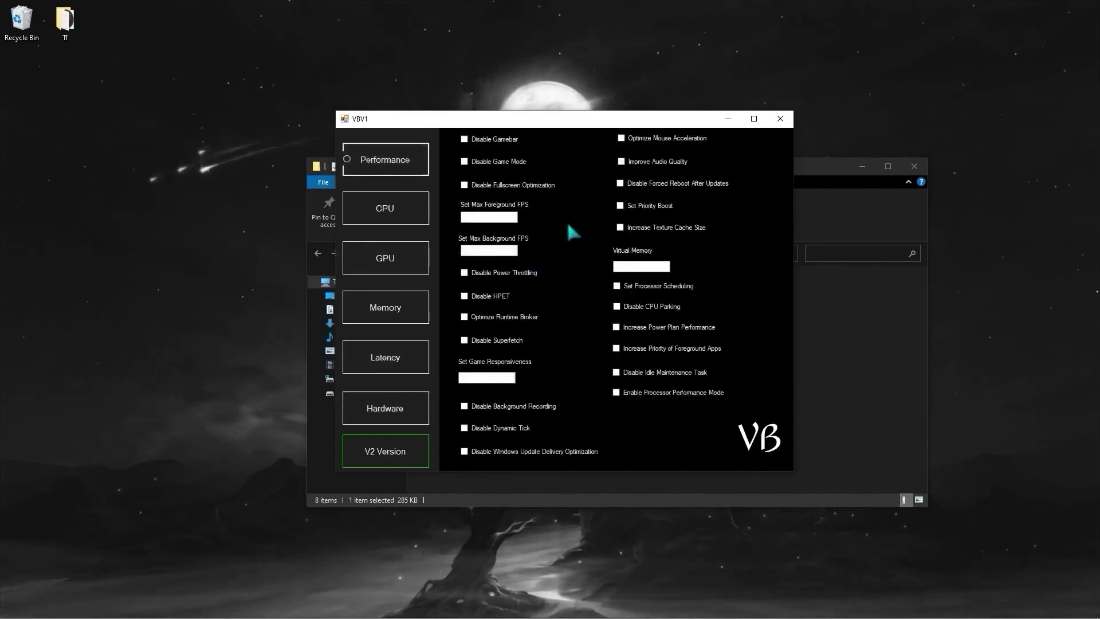
left_click(464, 140)
left_click(465, 162)
left_click(465, 185)
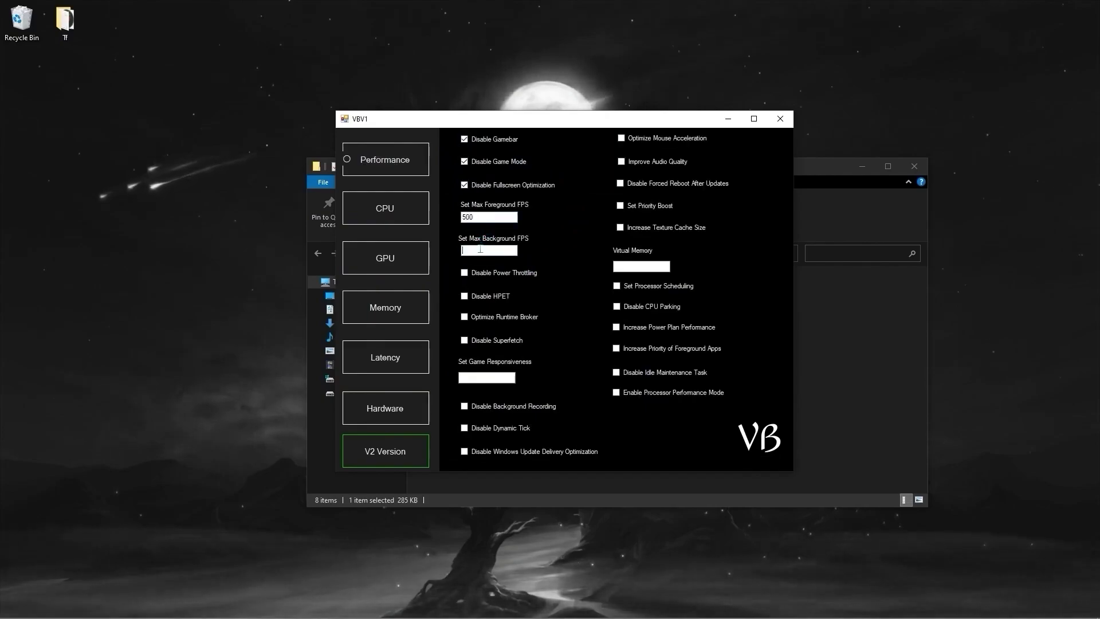
- Set the max background FPS to 35 and enable Disable Power Throttling, Disable HPET and Optimize Runtime Broker
left_click(465, 272)
left_click(465, 297)
left_click(465, 317)
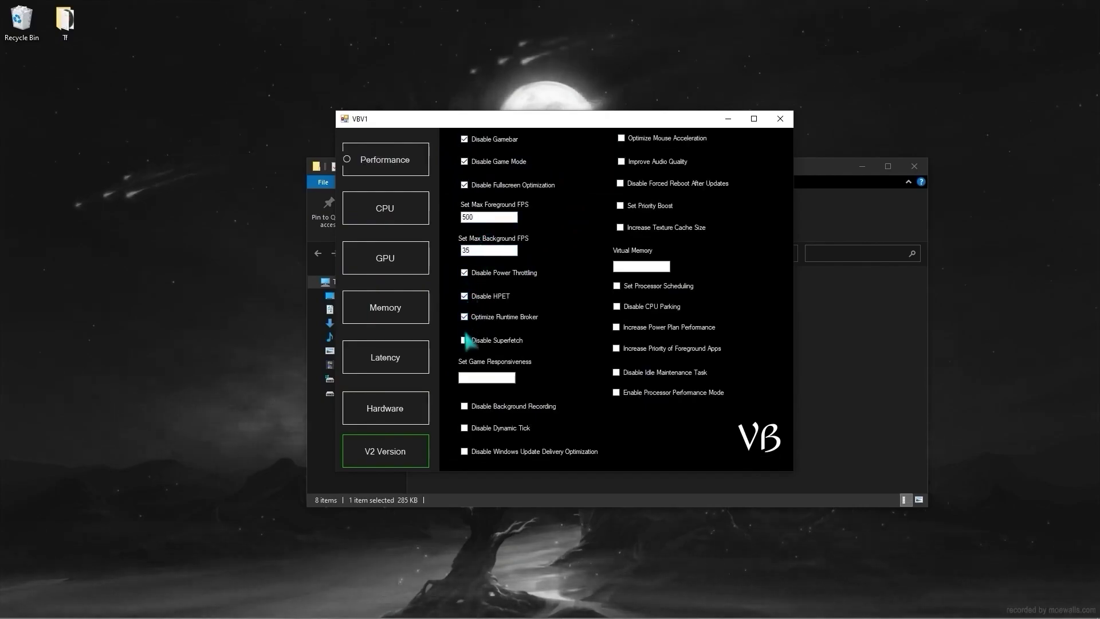
- Enable Disable Superfetch, set game responsiveness to 100, and enable Disable Background Recording, Disable Dynamic Tick and Disable Windows Update Delivery Optimization
left_click(474, 376)
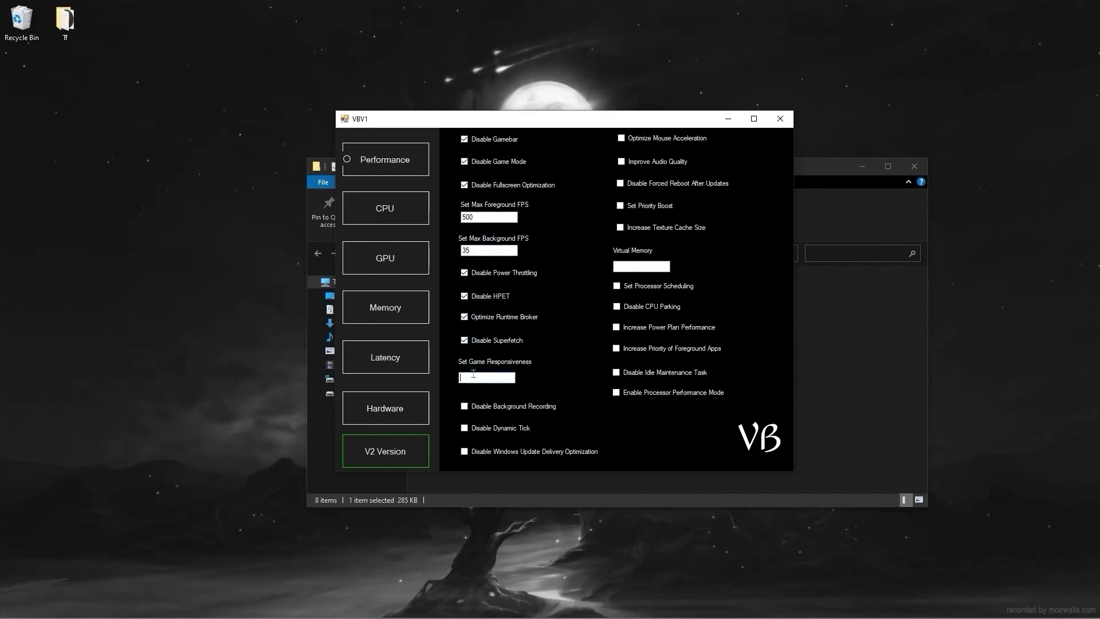
left_click(465, 406)
left_click(464, 429)
left_click(465, 451)
- Enable Optimize Mouse Acceleration, Improve Audio Quality, Disable Forced Reboot After Updates, Set Priority Boost and Increase Texture Cache Size
left_click(621, 138)
left_click(621, 162)
left_click(621, 183)
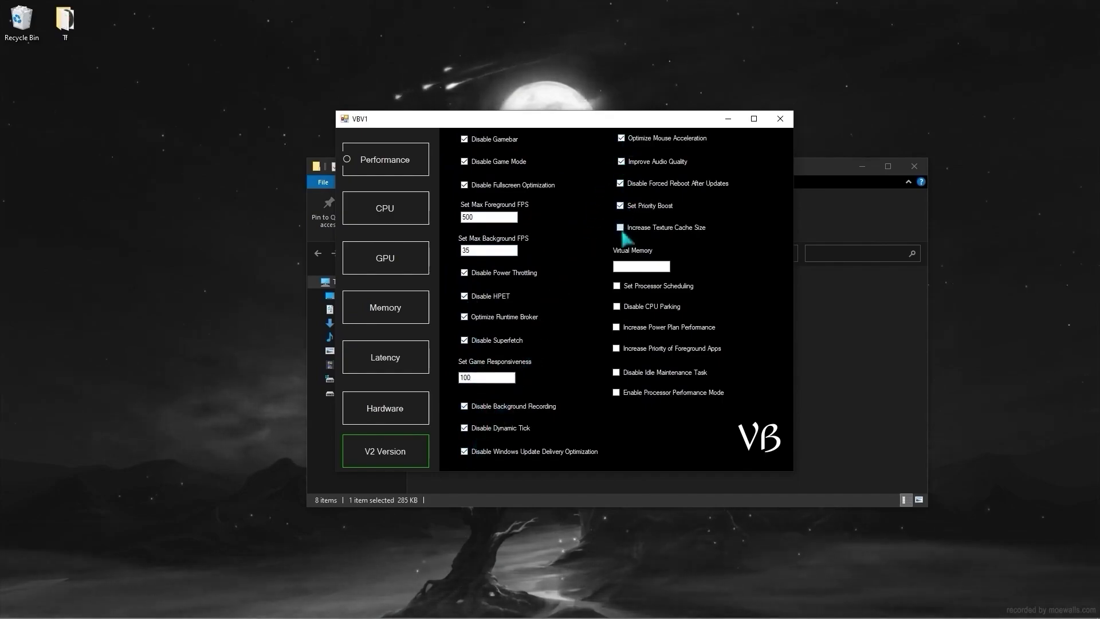
- Set the virtual memory to 8000 and enable Set Processor Scheduling, Disable CPU Parking and Increase Power Plan Performance
type("000")
left_click(617, 286)
left_click(617, 307)
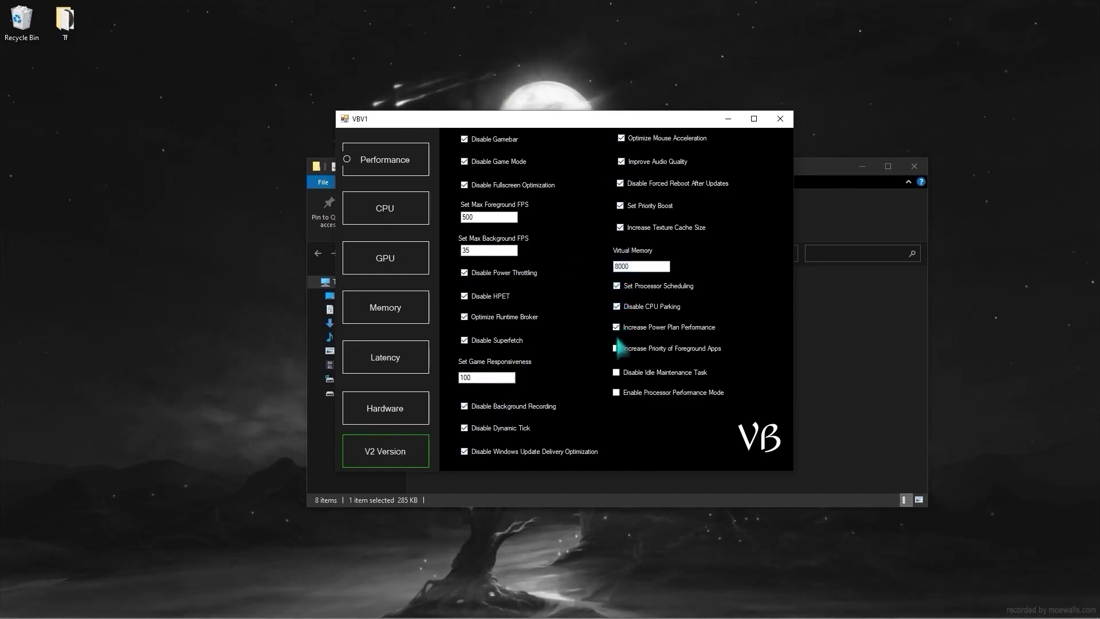
- Among the CPU tweaks, enable every option from Improve Cpu Priority down to the thread scheduling granularity increase
left_click(395, 223)
left_click(451, 149)
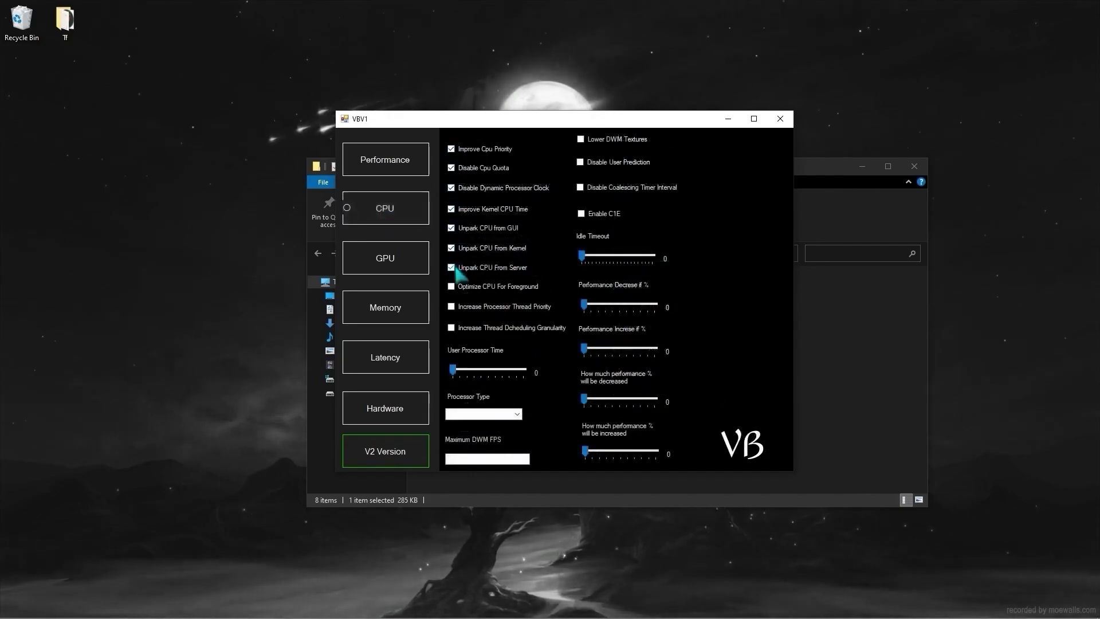
left_click(451, 306)
left_click(451, 327)
- Raise User Processor Time to its maximum and set the Maximum DWM FPS to 500
left_click_drag(453, 370, 538, 377)
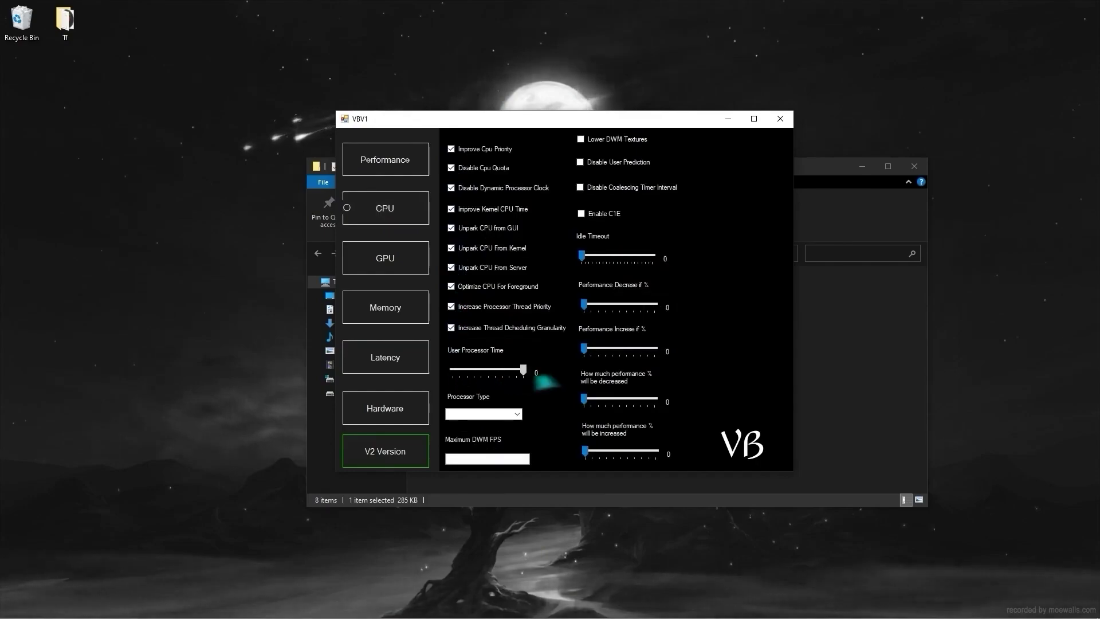
left_click(517, 415)
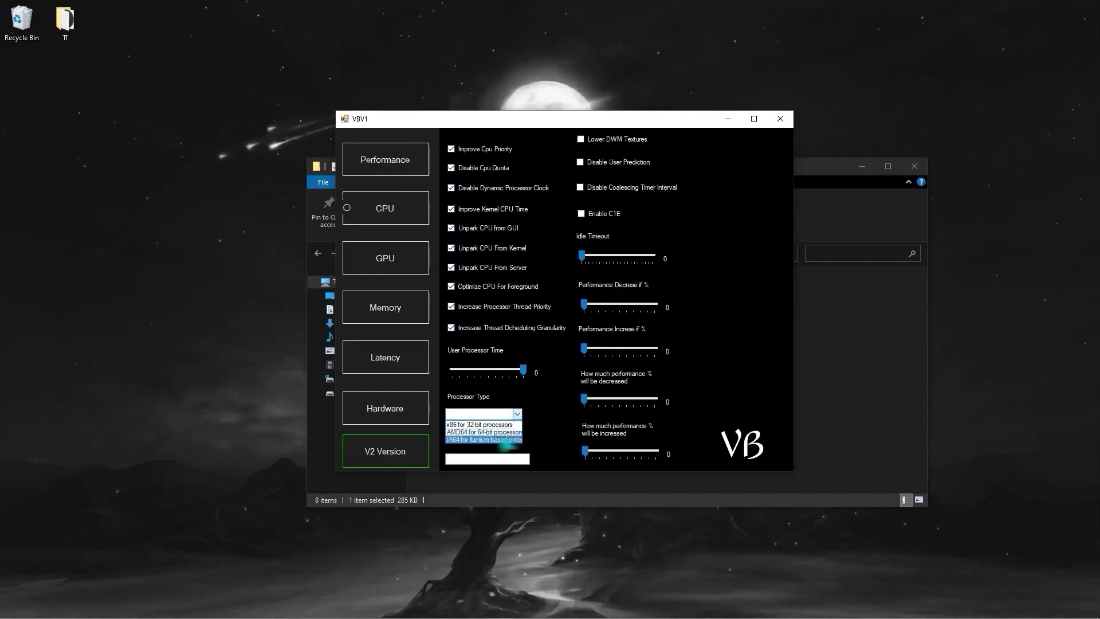
left_click(491, 460)
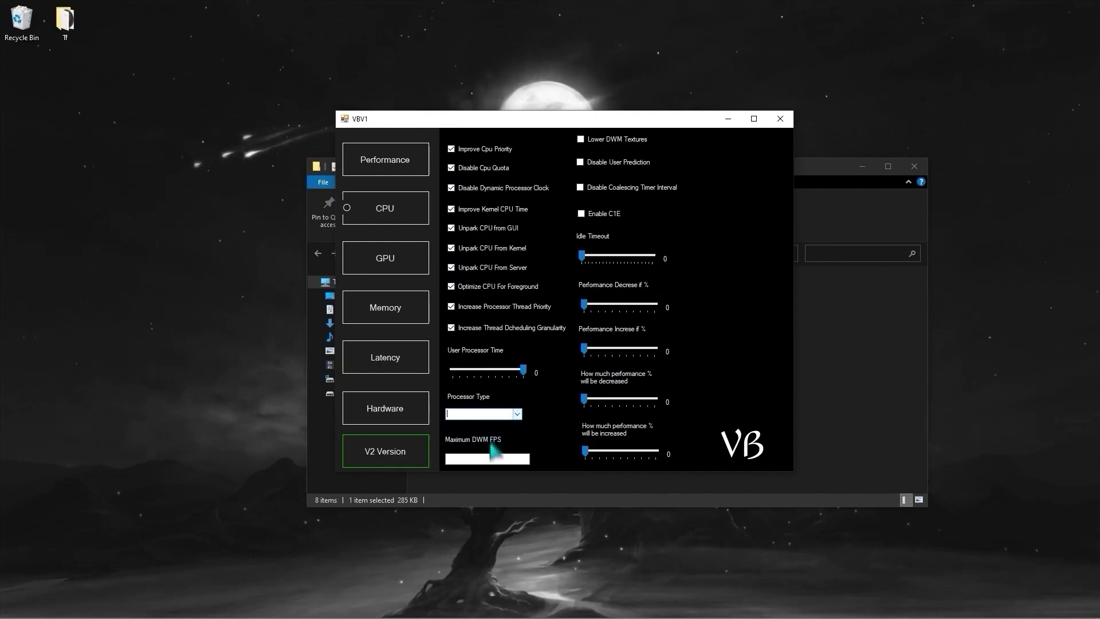
type("500")
- Enable the CPU tweaks Lower DWM Textures, Disable User Prediction and Disable Coalescing Timer Interval
left_click(581, 139)
left_click(580, 162)
left_click(580, 188)
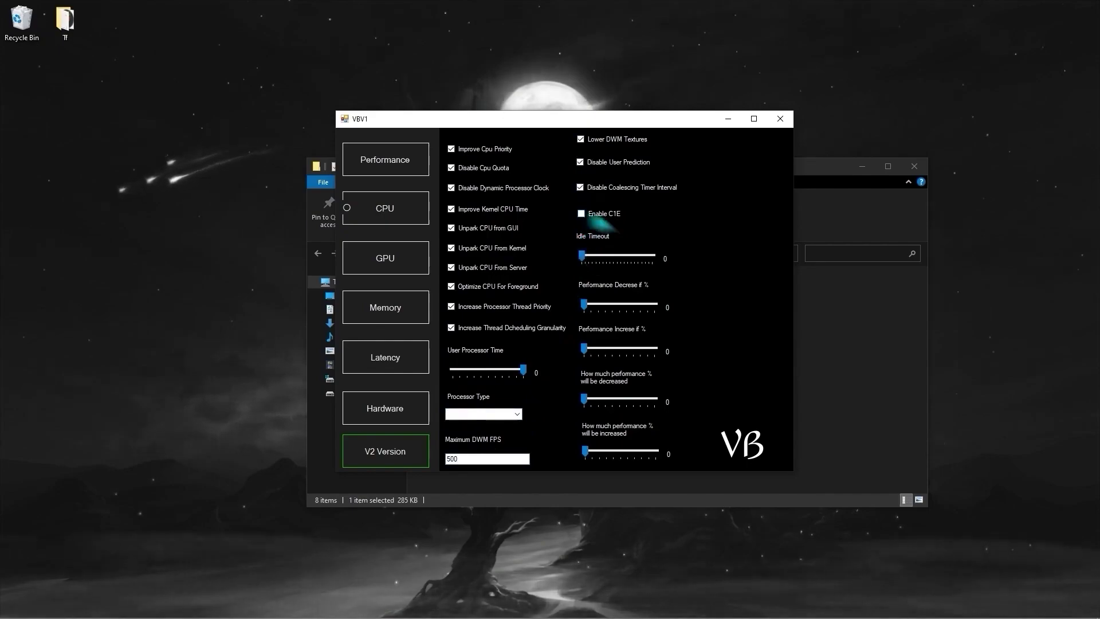
left_click(581, 214)
- Raise Idle Timeout and the performance decrease threshold to their maximum, and adjust the remaining CPU performance percentages
left_click_drag(582, 256, 693, 262)
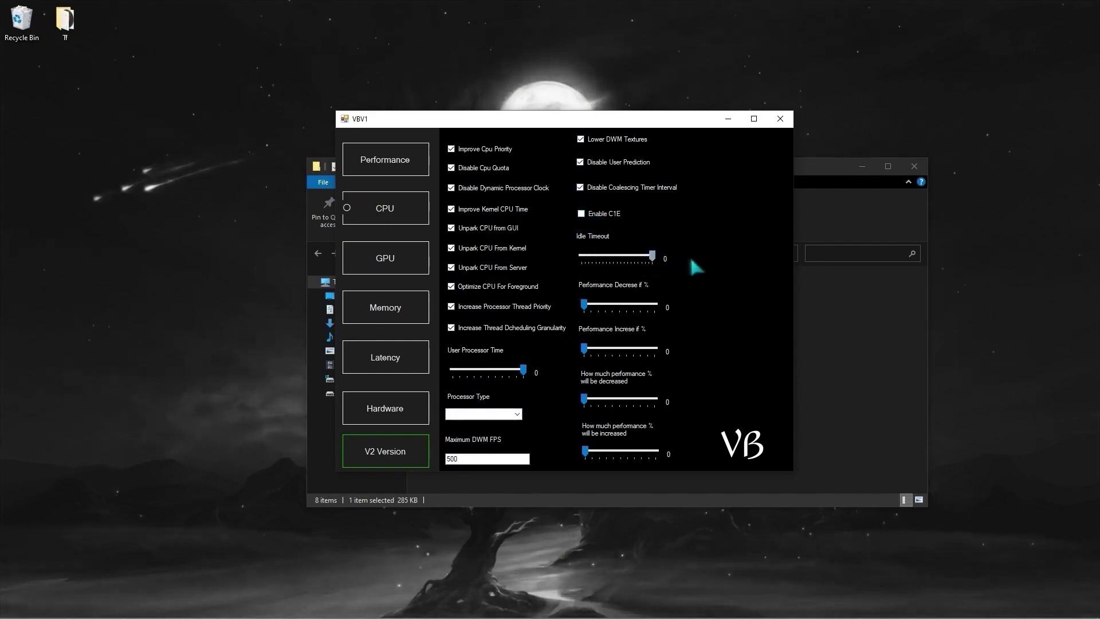
left_click_drag(584, 304, 689, 307)
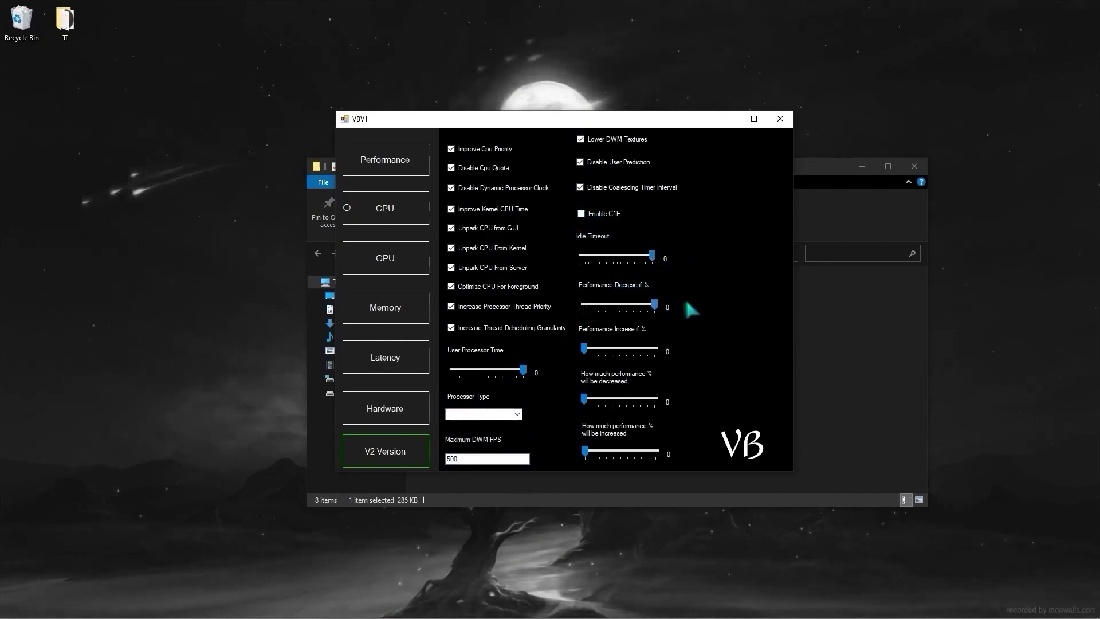
left_click(584, 348)
left_click(584, 398)
left_click(585, 451)
- Among the GPU tweaks, enable every general option from Increase GPU TDR Delay down to Enable Auto Switch
left_click(401, 259)
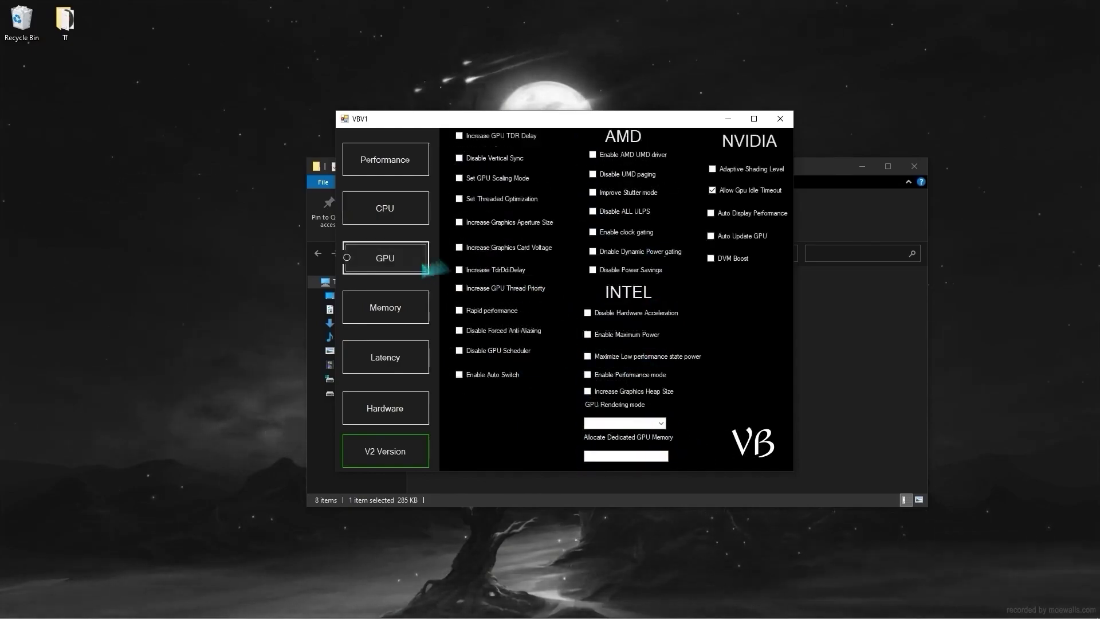
left_click(459, 135)
left_click(459, 158)
left_click(460, 178)
left_click(459, 199)
left_click(459, 222)
left_click(459, 247)
left_click(459, 270)
left_click(459, 288)
left_click(459, 311)
left_click(459, 331)
left_click(459, 350)
left_click(459, 374)
- Enable every AMD graphics tweak, from Enable AMD UMD driver down to Disable Power Savings
left_click(592, 154)
left_click(593, 174)
left_click(593, 193)
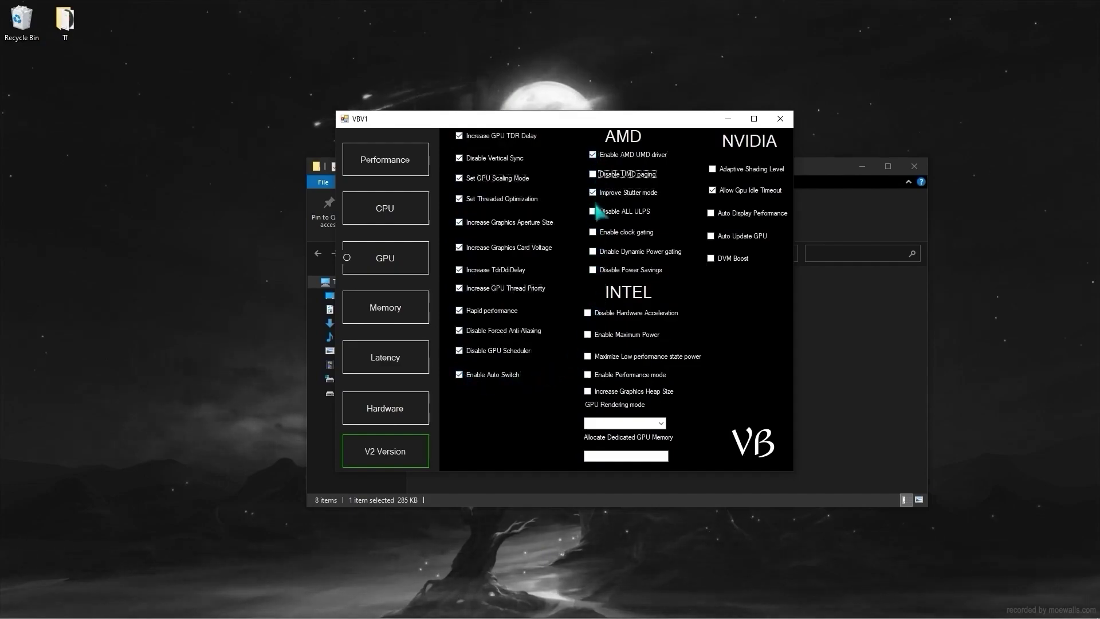
left_click(592, 174)
left_click(592, 211)
left_click(592, 232)
left_click(593, 252)
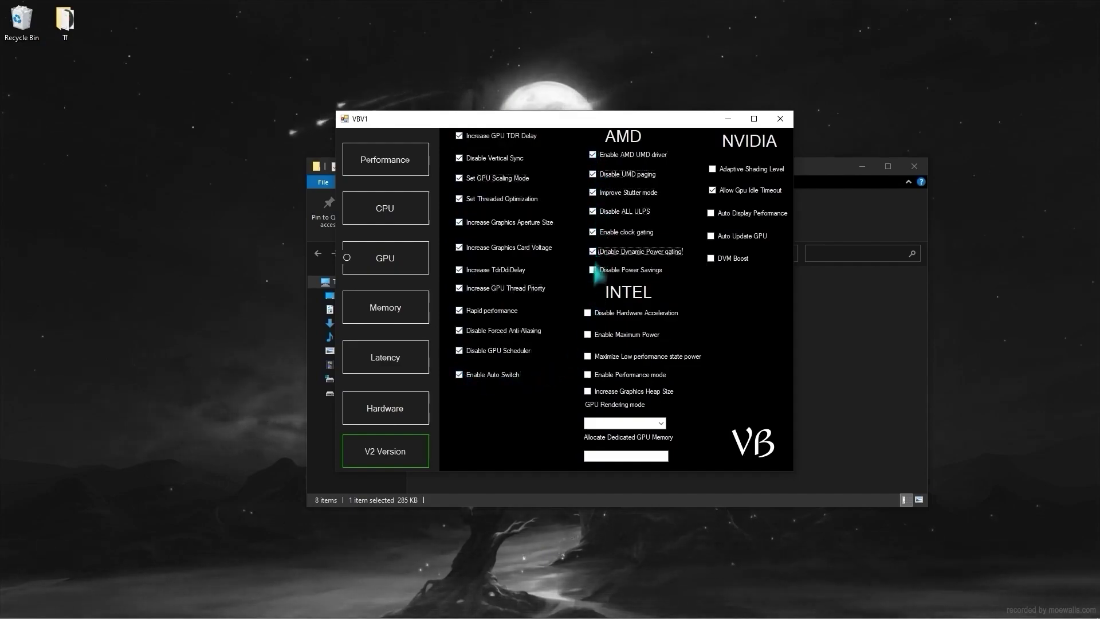
left_click(593, 270)
- Enable every Intel graphics tweak, from Disable Hardware Acceleration down to Increase Graphics Heap Size
left_click(588, 313)
left_click(588, 335)
left_click(588, 356)
left_click(588, 375)
left_click(588, 391)
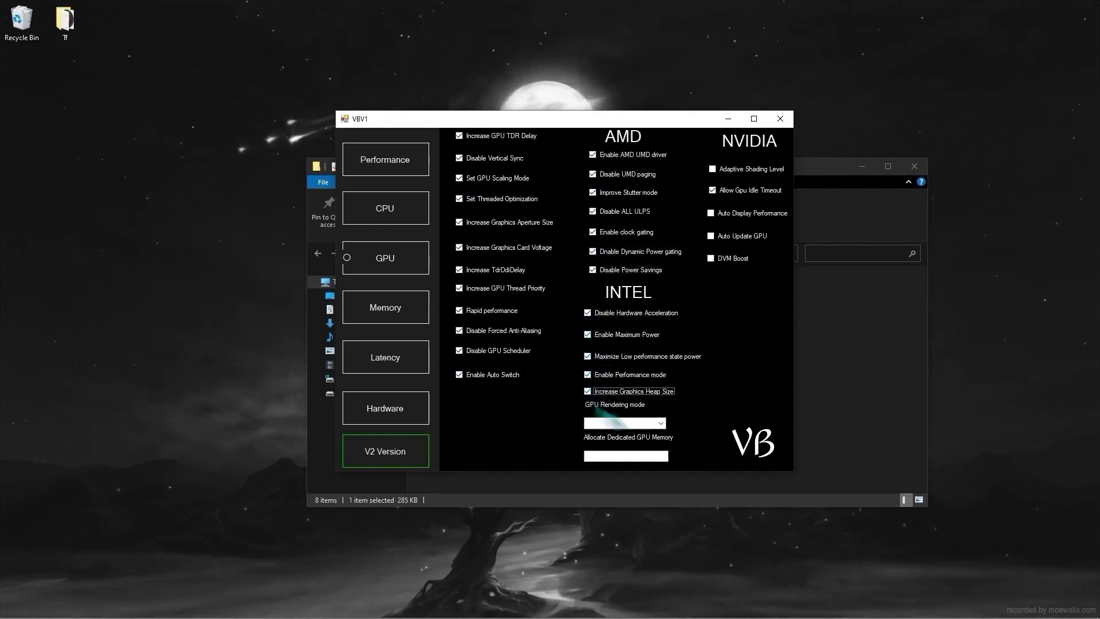
- Set the Intel GPU rendering mode to Maximum Performance and allocate 1000 of dedicated GPU memory
left_click(661, 423)
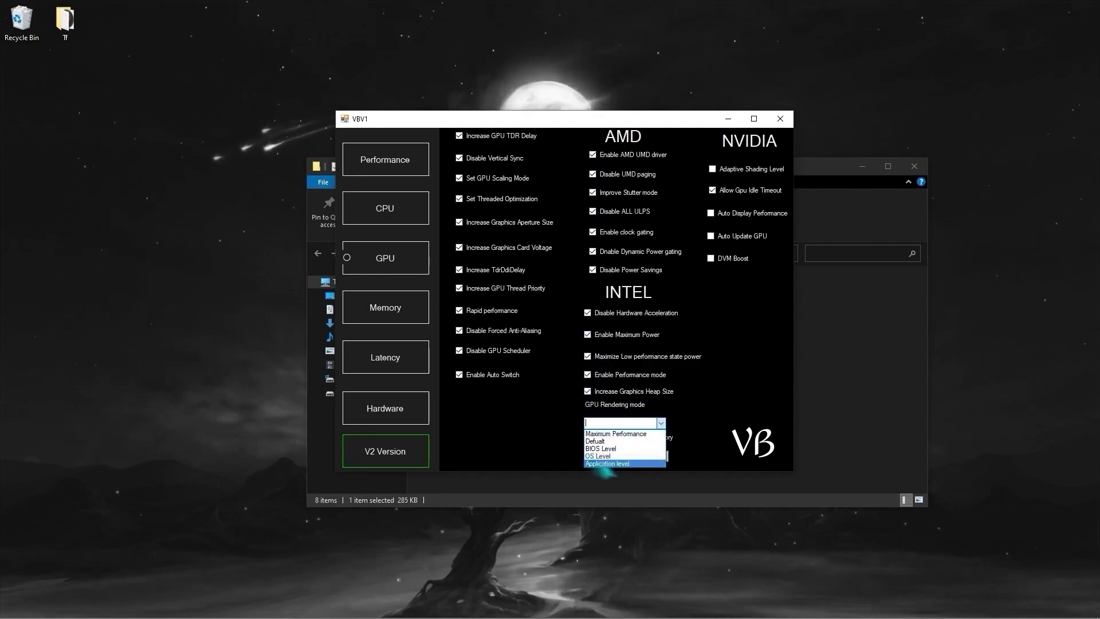
left_click(616, 435)
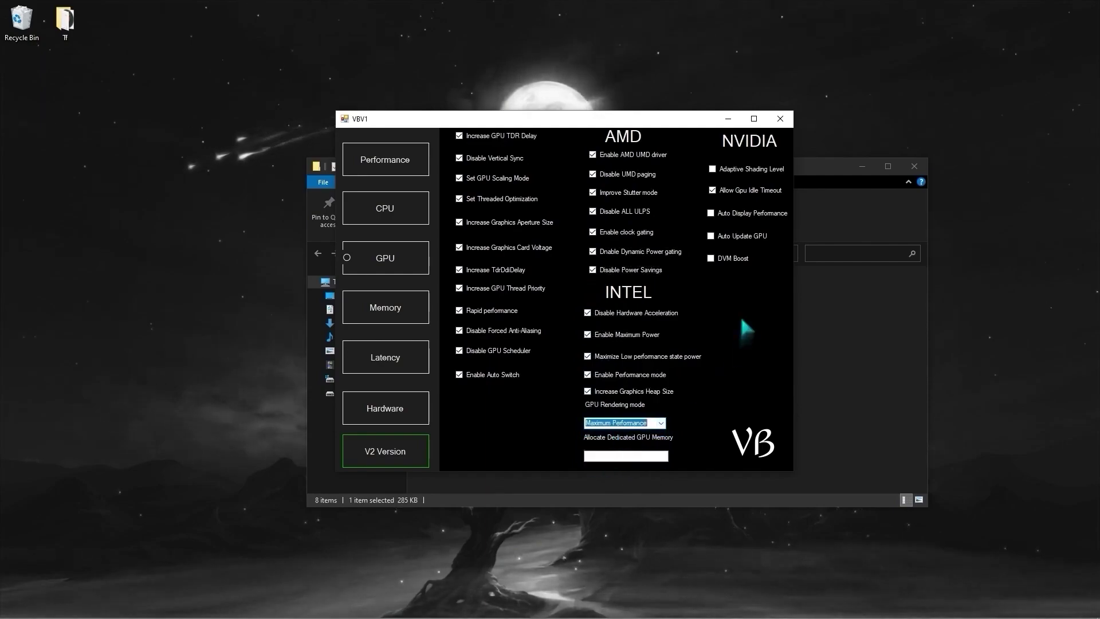
left_click(644, 456)
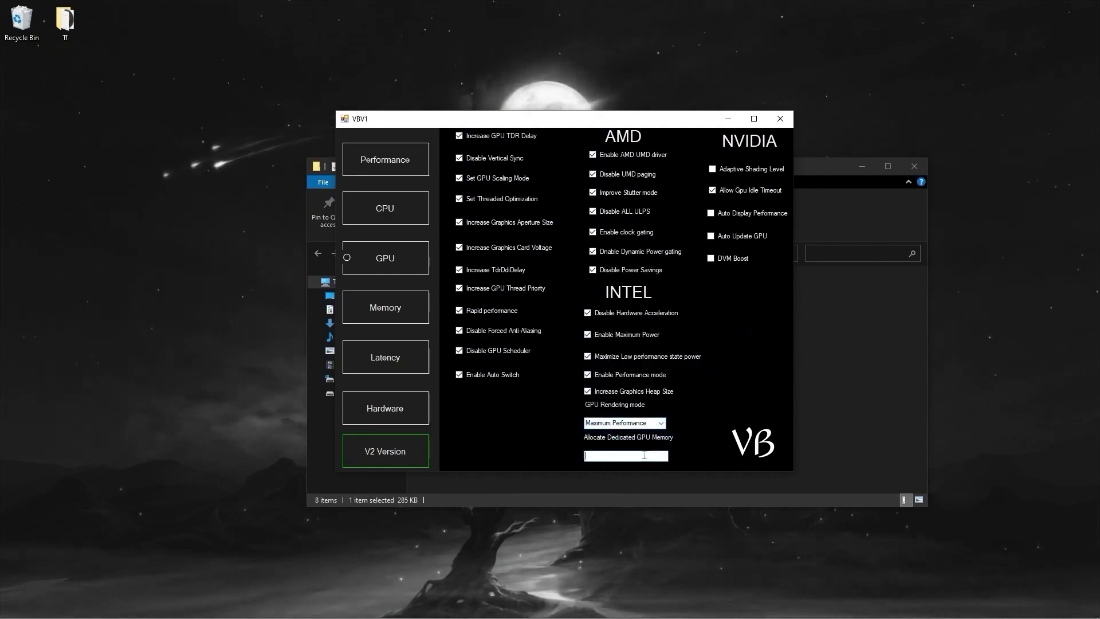
- For NVIDIA, enable Adaptive Shading Level, Auto Display Performance, Auto Update GPU and DVM Boost, and disable Allow Gpu Idle Timeout
left_click(712, 168)
left_click(713, 190)
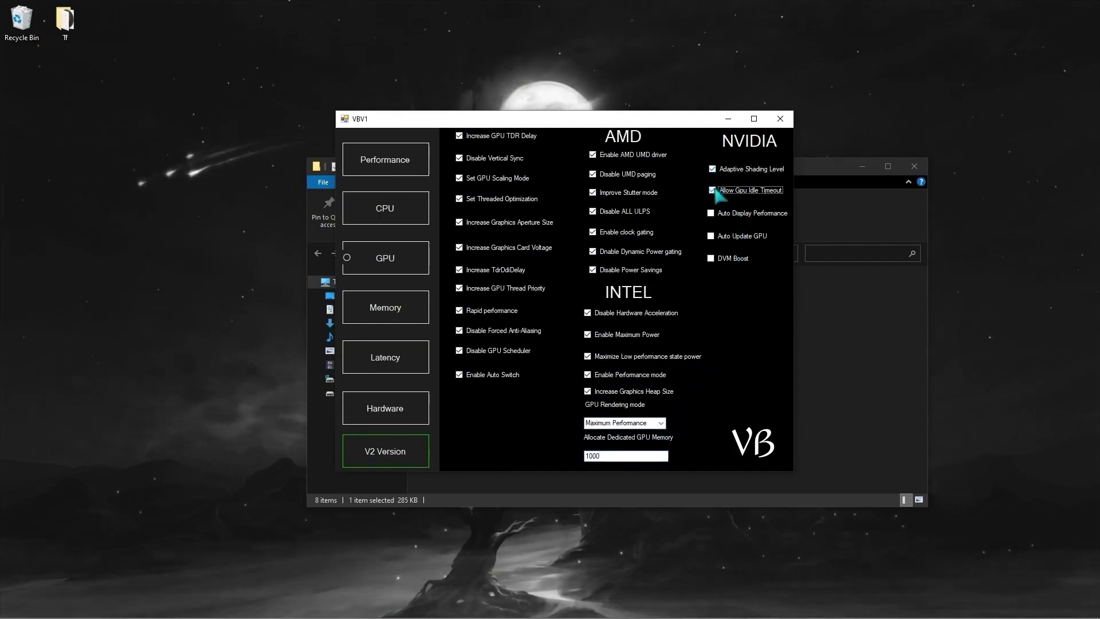
left_click(711, 212)
left_click(711, 235)
left_click(711, 258)
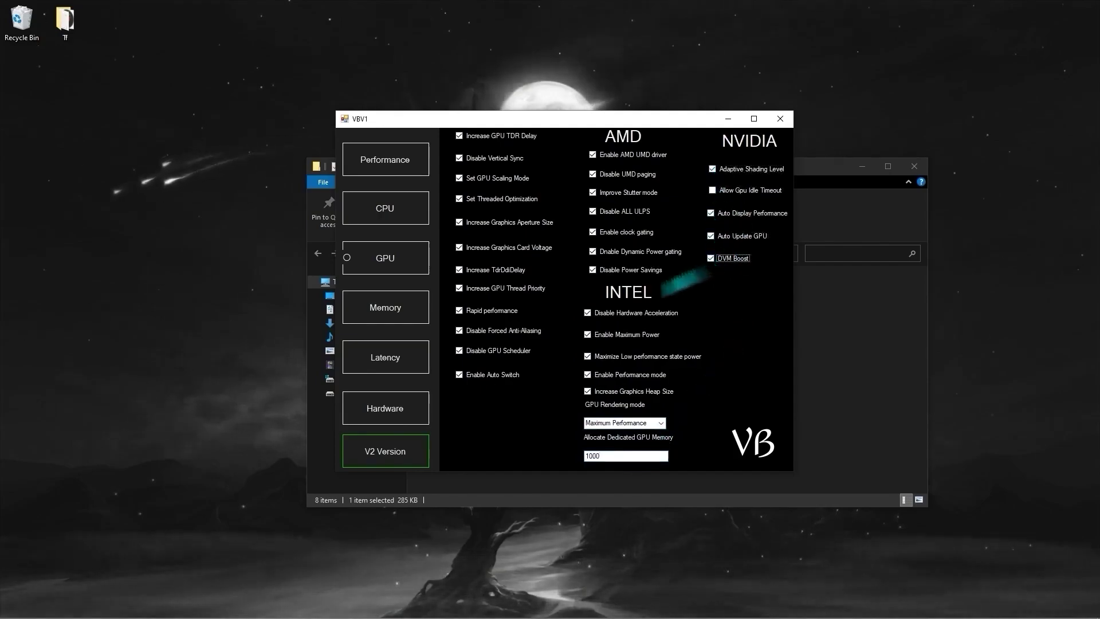
- Among the memory tweaks, enable every option from Enable Large System Cache down to System Cache Limit
left_click(404, 313)
left_click(455, 137)
left_click(455, 159)
left_click(456, 180)
left_click(456, 203)
left_click(457, 226)
left_click(455, 247)
left_click(456, 270)
left_click(456, 292)
left_click(457, 315)
left_click(460, 336)
- Set Memory Cache Limit, Minimum Threshold and Minimum Threshold Limit to 0, Interval Secs to 3, and Object Limit and Time Limit to 4000
left_click(488, 376)
type("0")
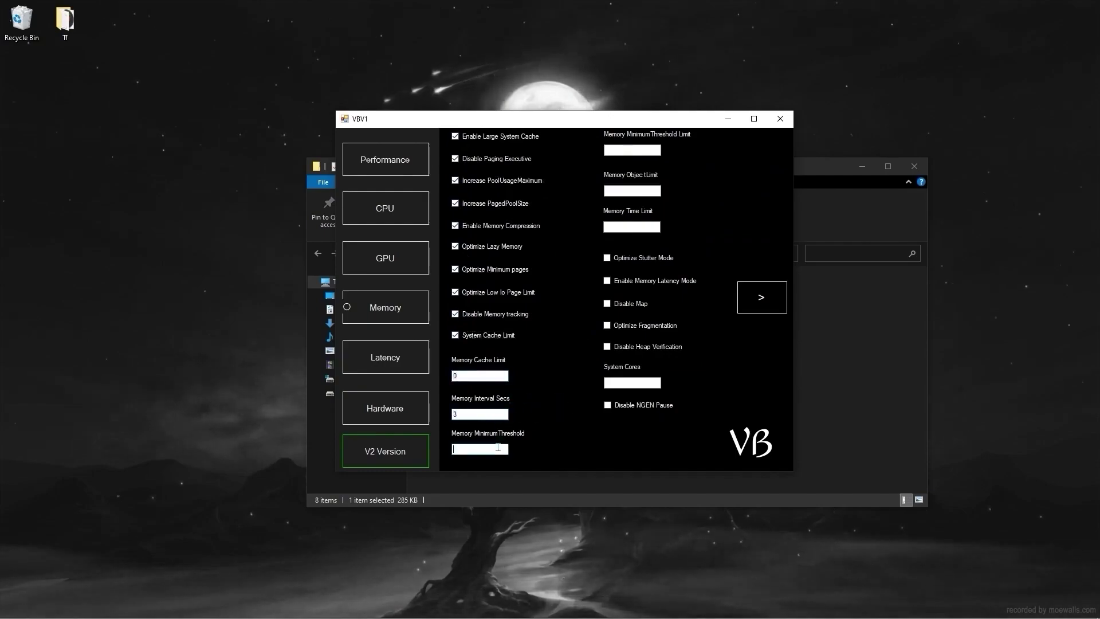
type("0")
left_click(628, 150)
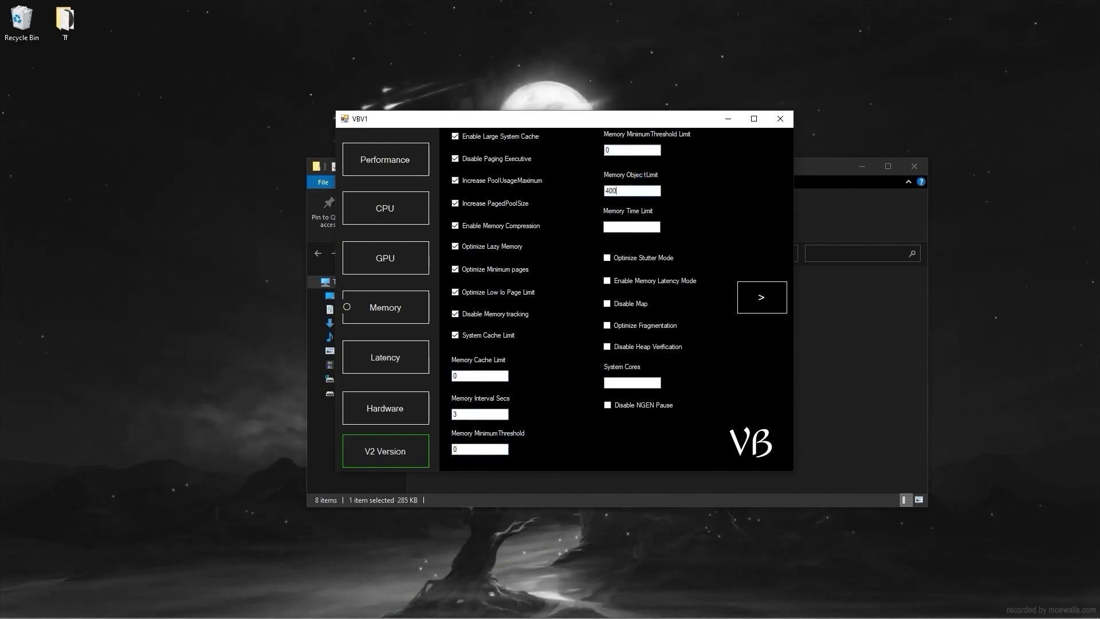
type("4000")
- Enable Optimize Stutter Mode, Enable Memory Latency Mode, Disable Map, Optimize Fragmentation, Disable Heap Verification and Disable NGEN Pause
left_click(608, 258)
left_click(608, 281)
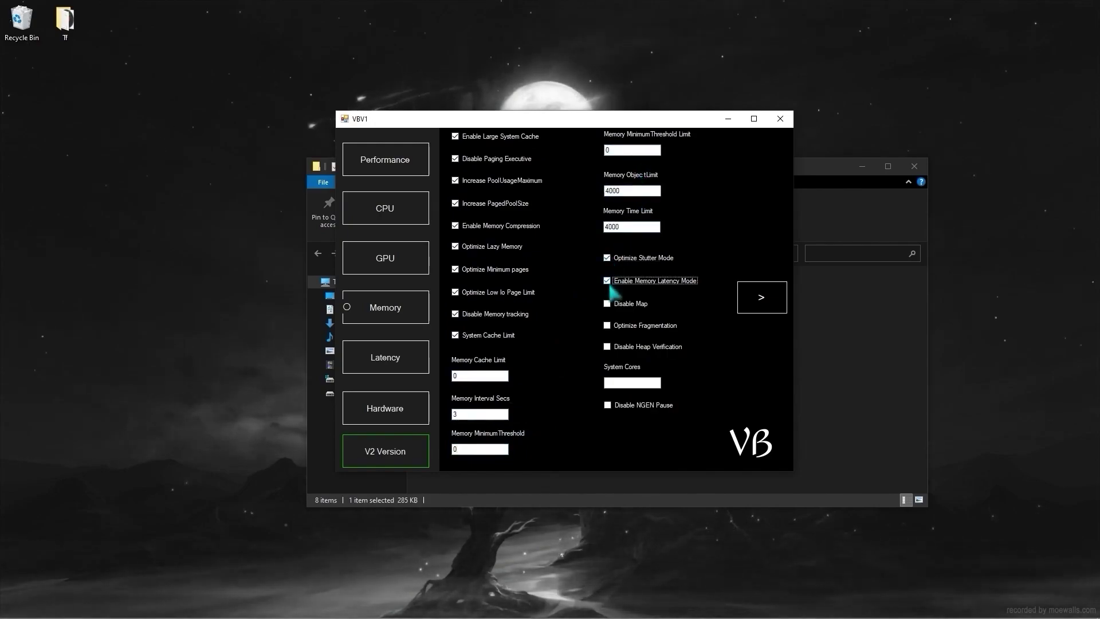
left_click(609, 305)
left_click(609, 326)
left_click(611, 347)
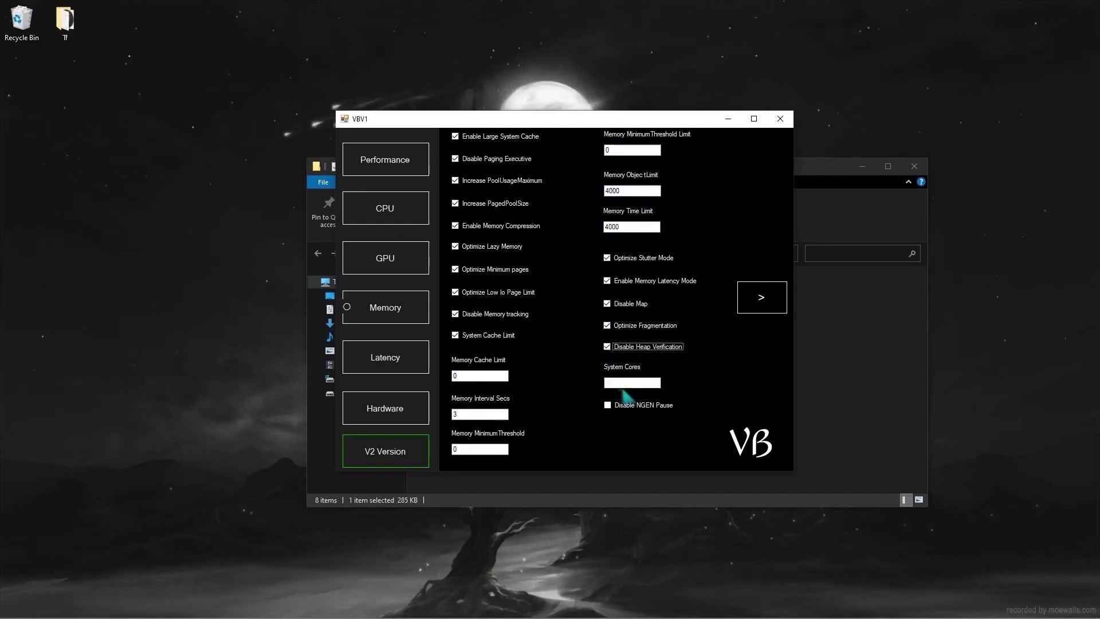
left_click(608, 405)
- On the second page of memory tweaks, enable every option and set the standby list to 1000, kernel stack to 1500 and look-aside list to 1000
left_click(760, 295)
left_click(496, 145)
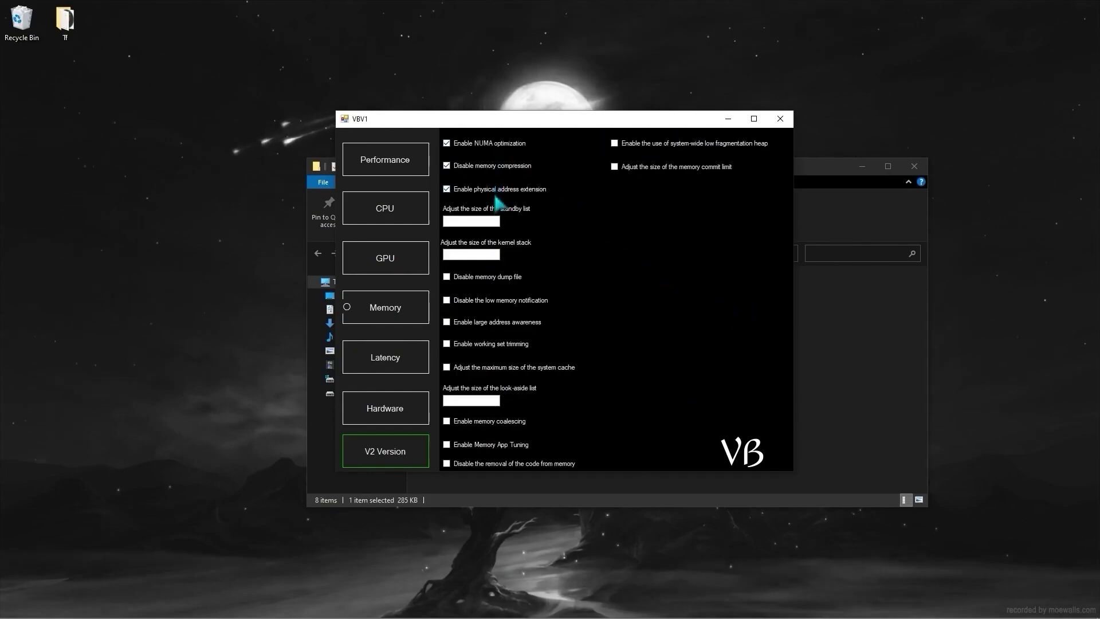
type("000")
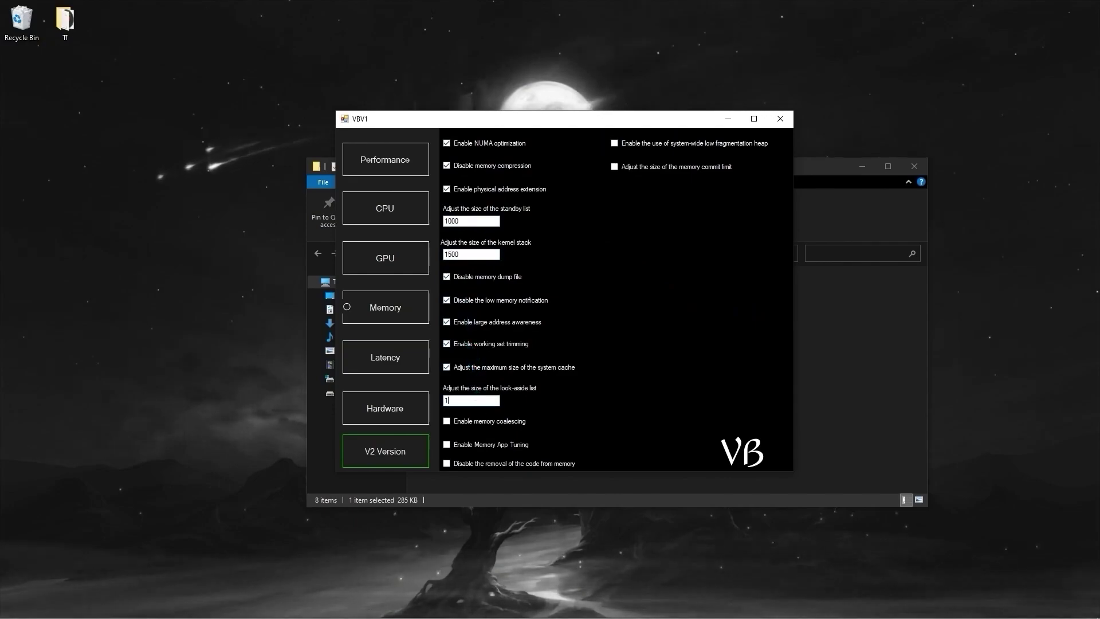
left_click(478, 463)
left_click(614, 143)
left_click(614, 167)
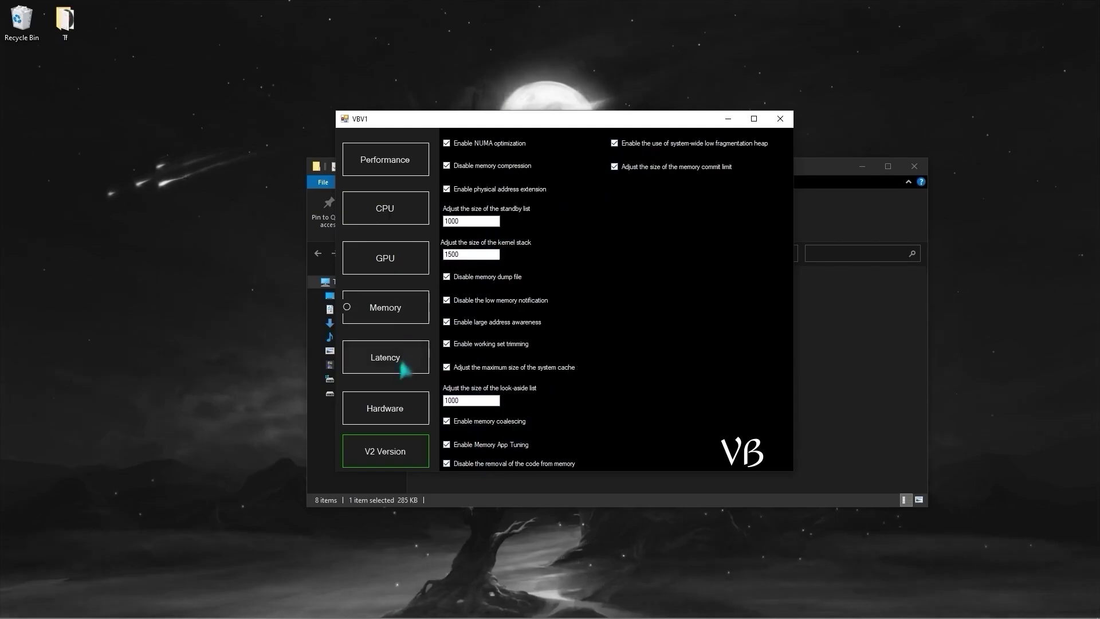
- Among the latency tweaks, enable every option from Disable Large Send Offload down to Enable TCPA
left_click(405, 367)
left_click(456, 146)
left_click(456, 166)
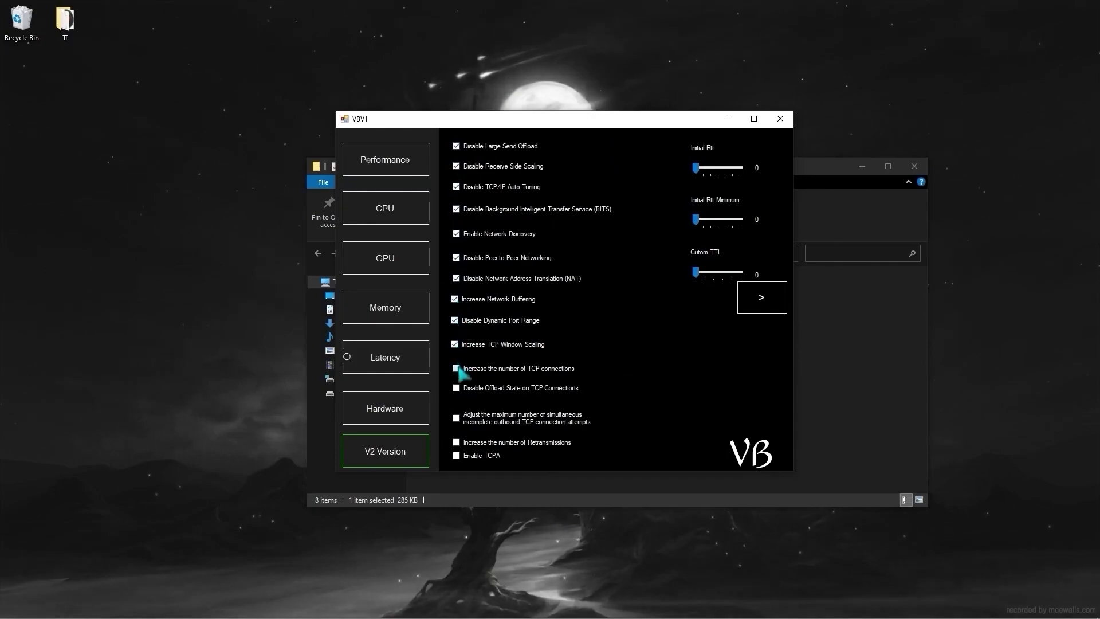
left_click(456, 456)
- Raise Initial Rtt and Initial Rtt Minimum to their maximum, and enable the second-page latency tweaks from Optimize Ethernet to Increase Cache Entry limit
left_click_drag(696, 168, 793, 180)
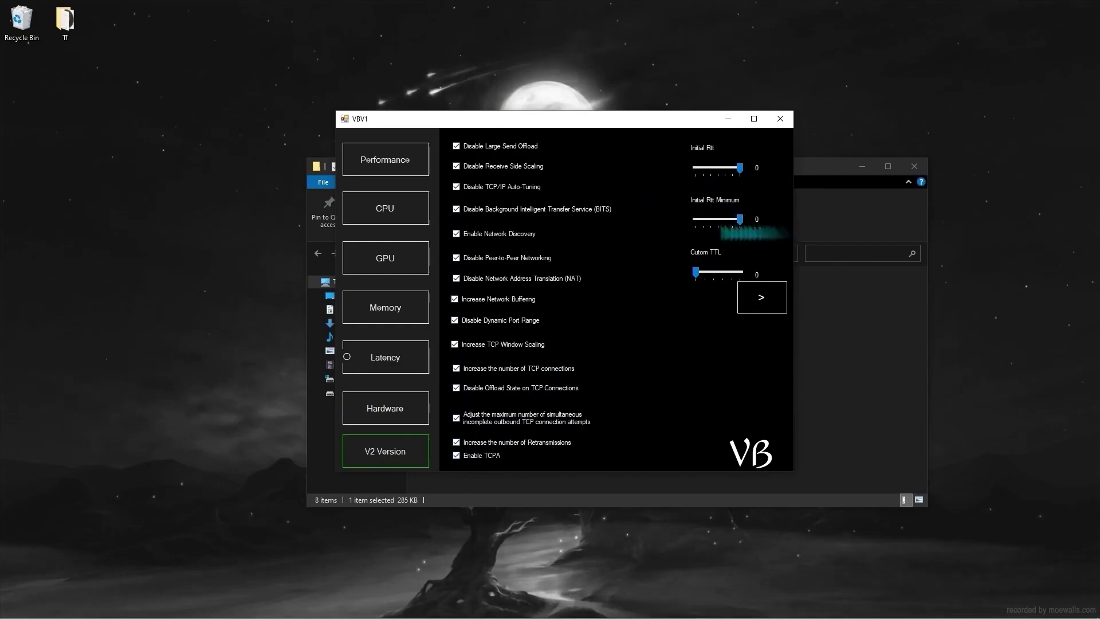
left_click(762, 297)
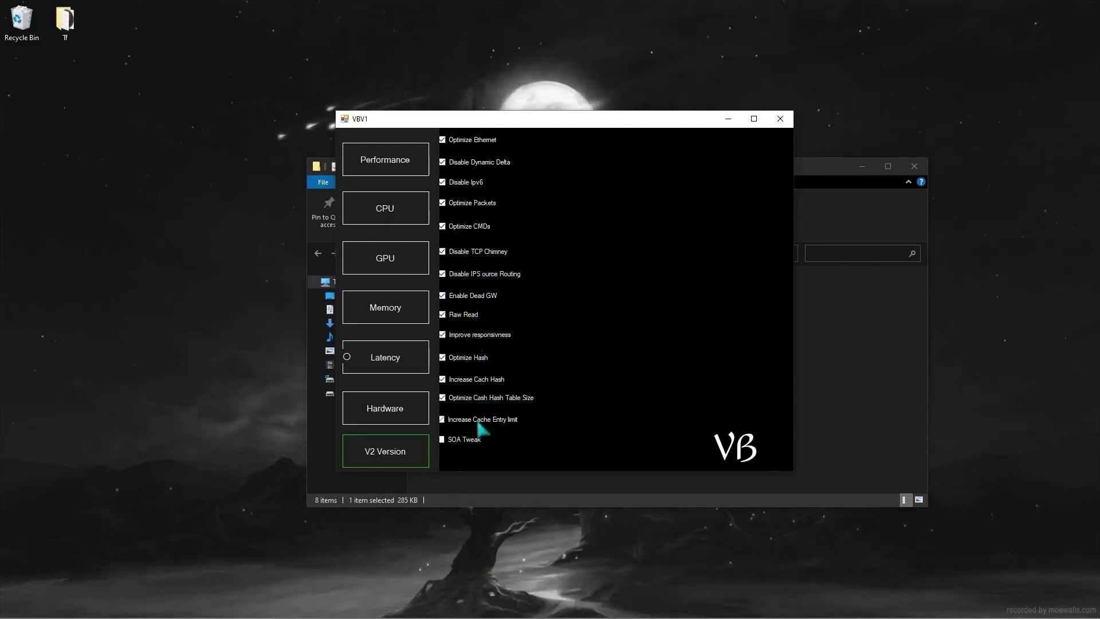
- Set mouse polling to 1000, queue size to minimum, both thresholds to 12, buffer size to 8192 and Mouse to Live to 1, and enable FlushQueue
left_click(408, 411)
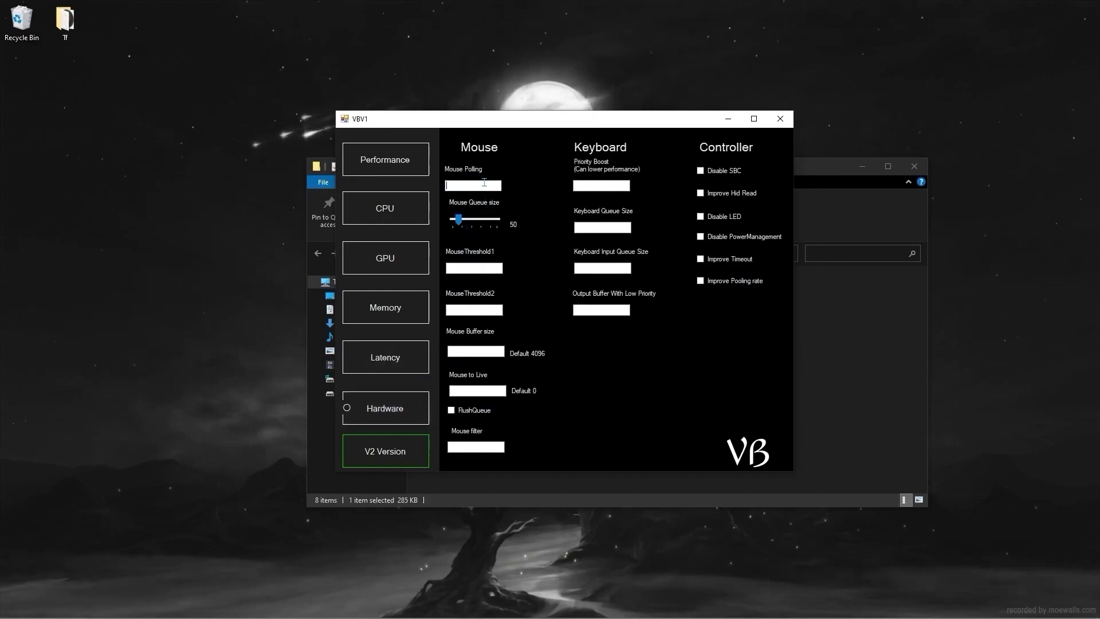
right_click(485, 182)
left_click(516, 229)
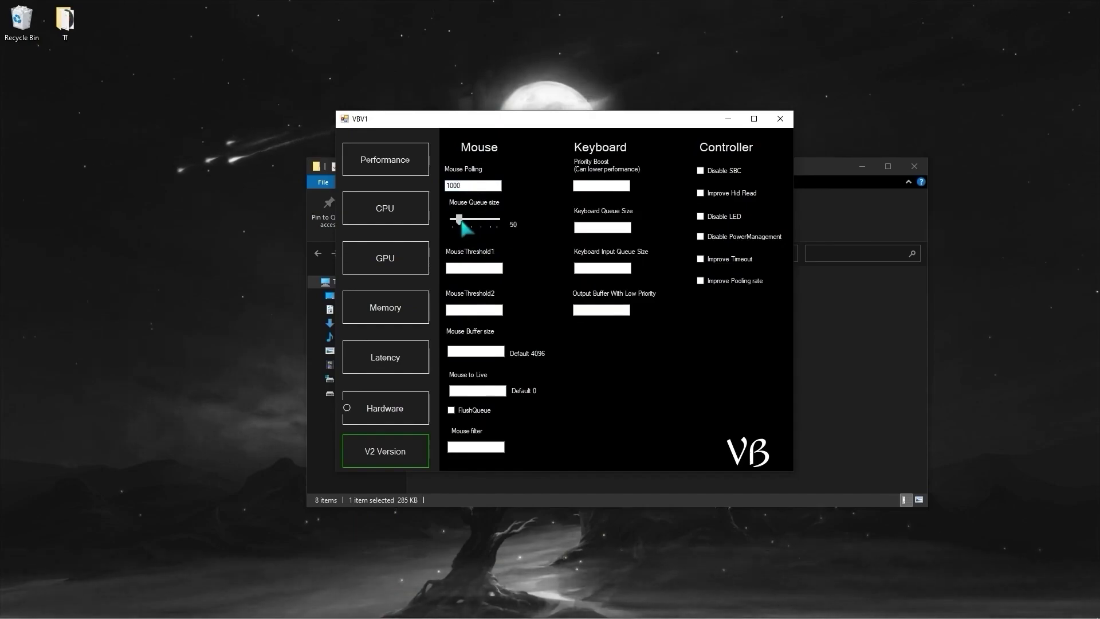
left_click(476, 269)
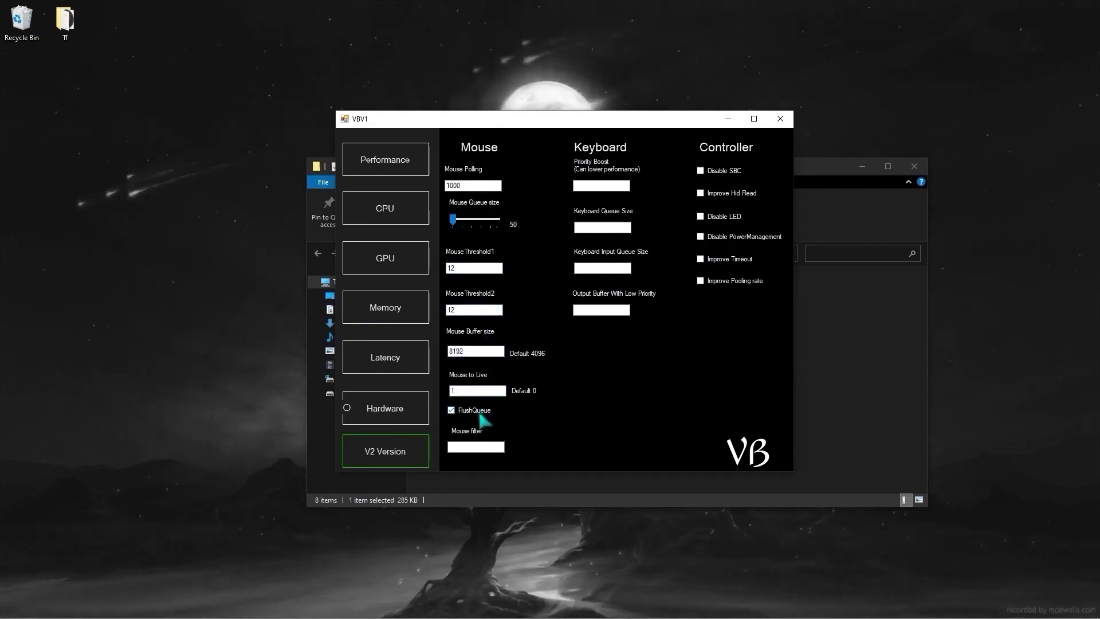
- Set keyboard priority boost to 0, both keyboard queue sizes to 25 and the output buffer to 1, and enable Disable SBC for the controller
left_click(590, 185)
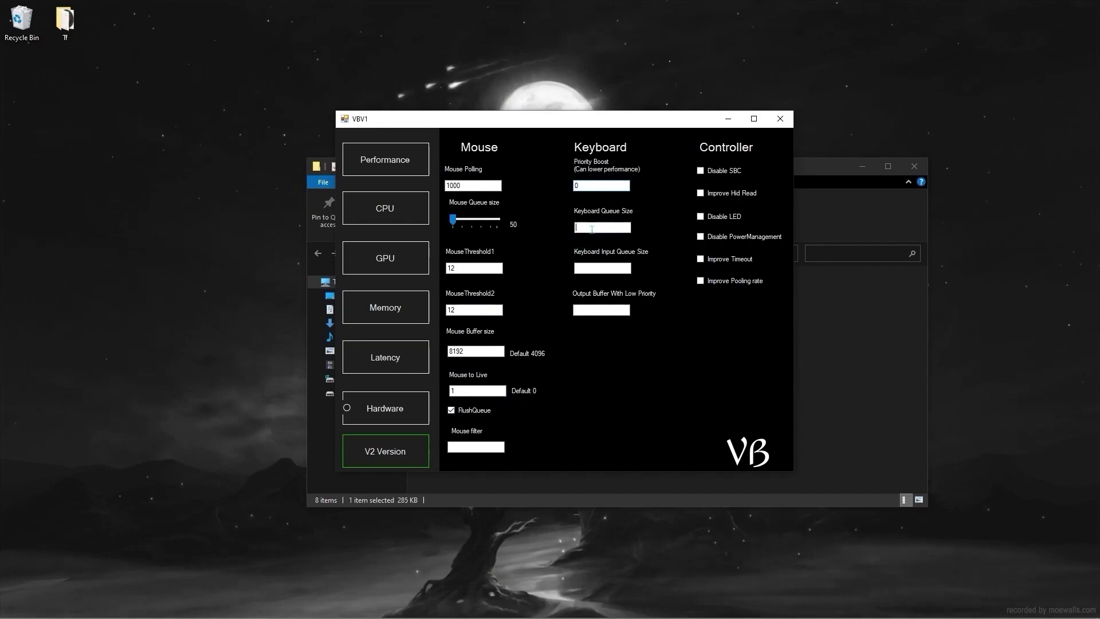
type("25")
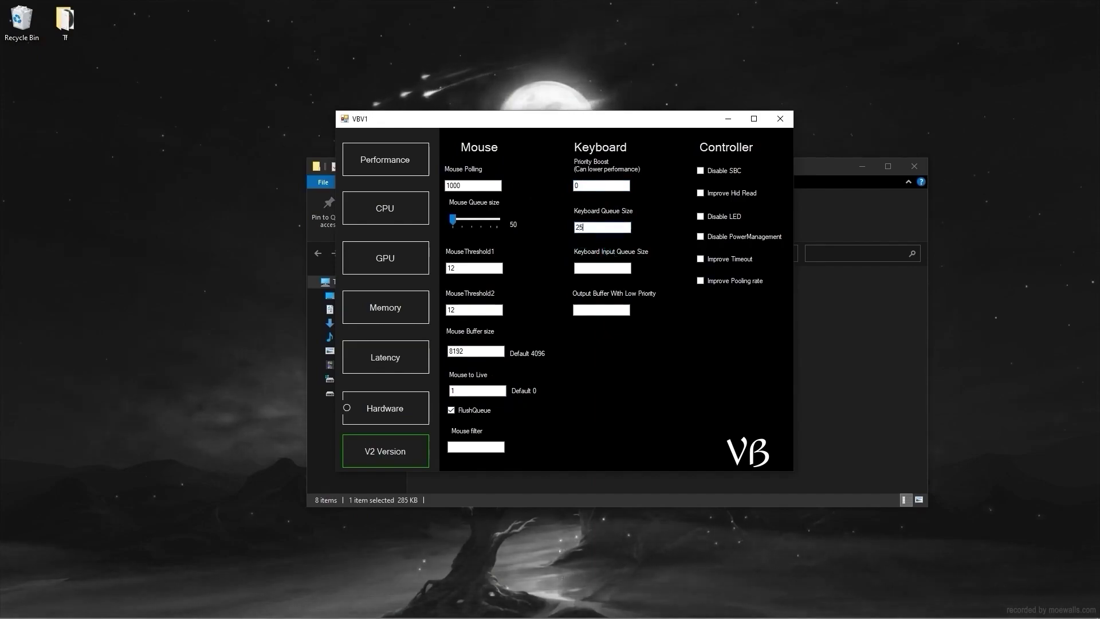
left_click(594, 267)
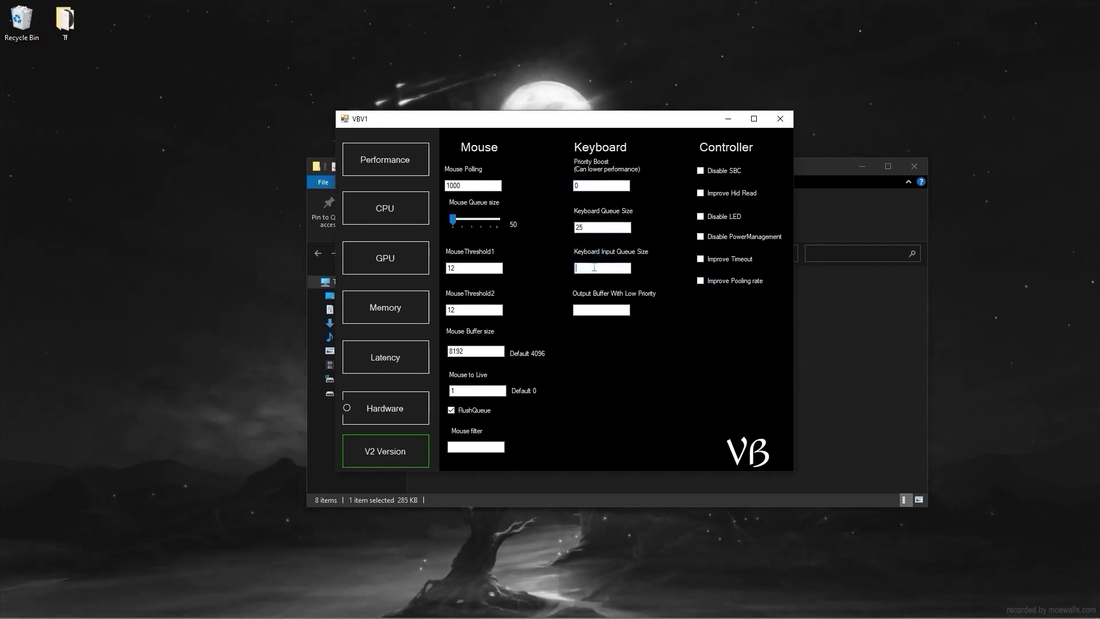
right_click(594, 267)
left_click(602, 317)
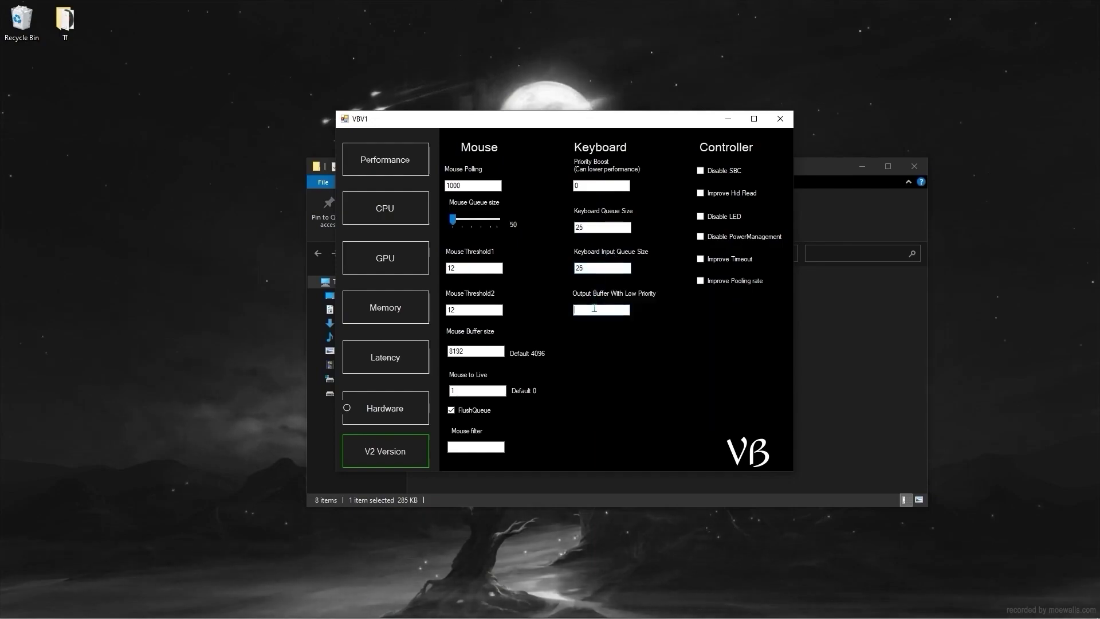
type("1")
left_click(700, 170)
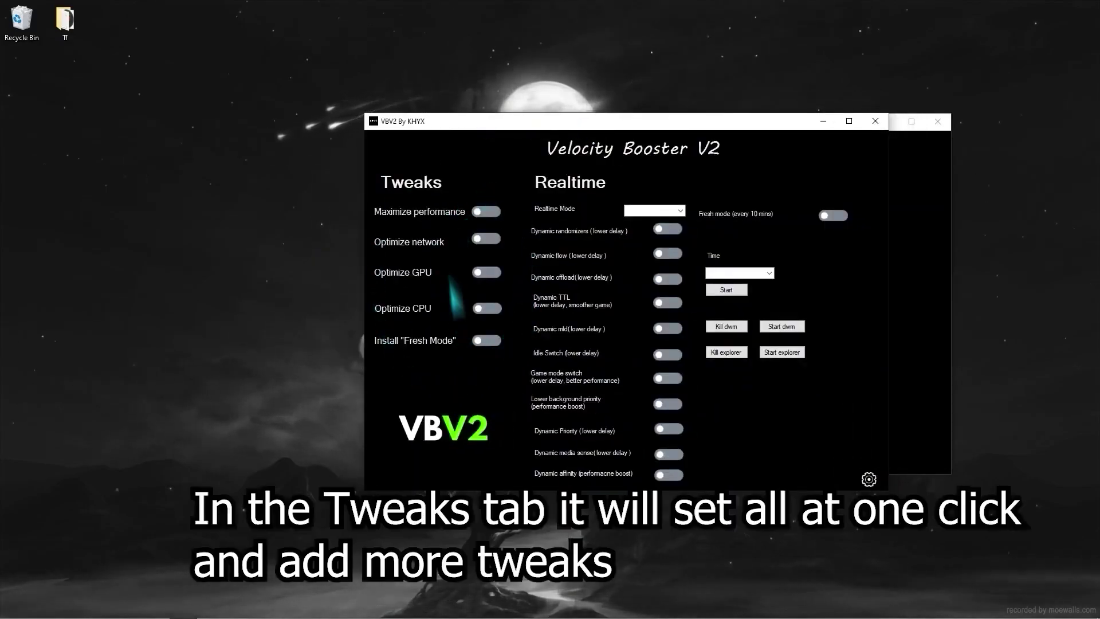
- Turn on the Maximize performance tweak in Velocity Booster V2, continuing past the application error
left_click(498, 212)
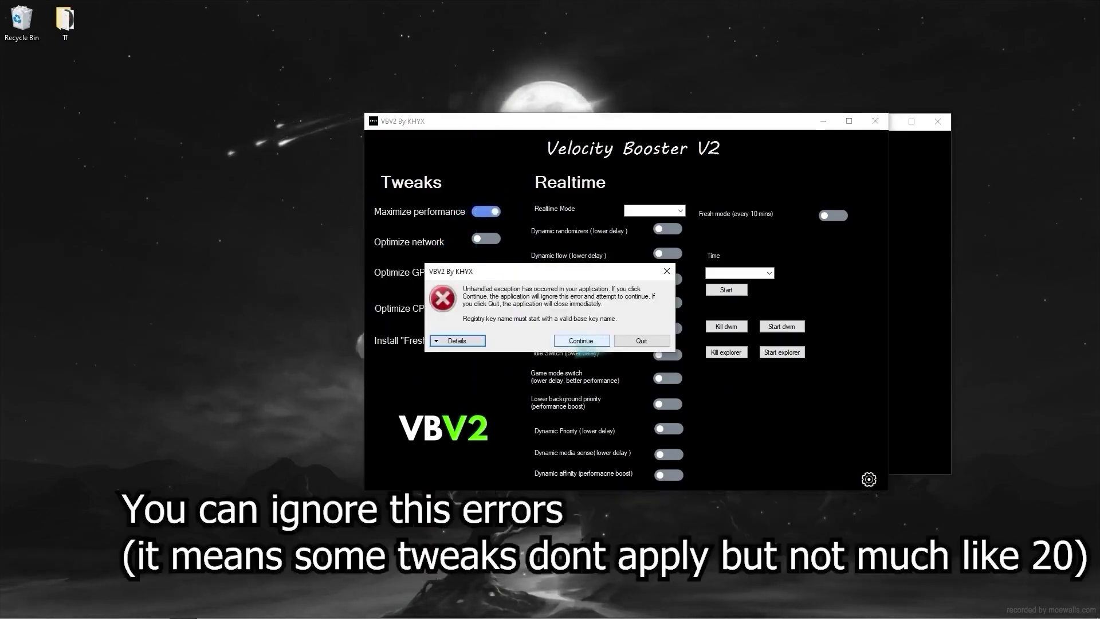
left_click(574, 342)
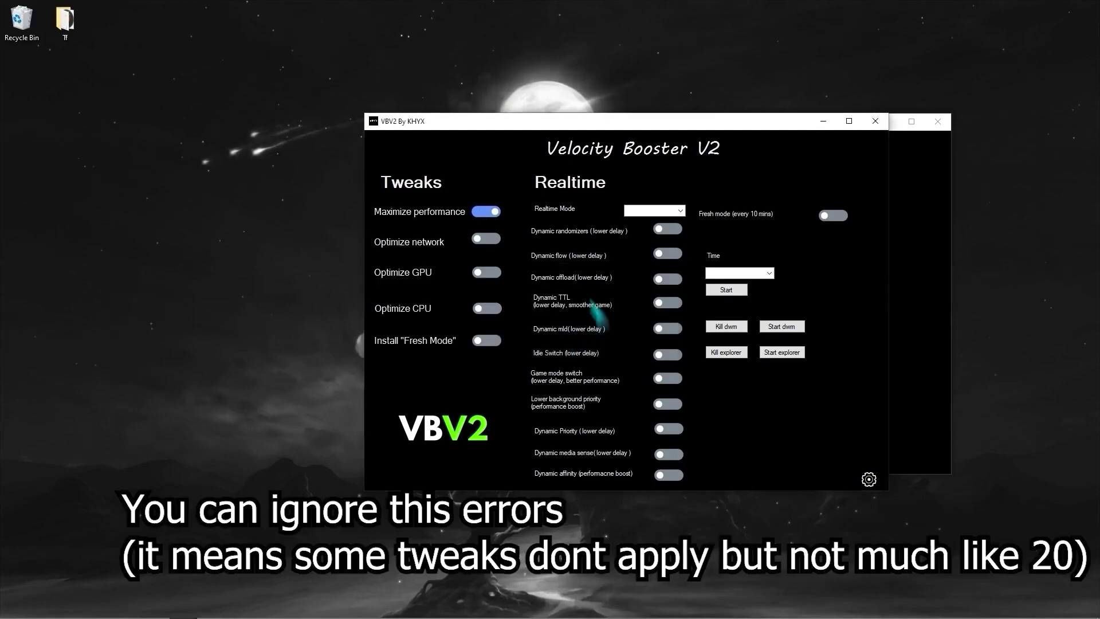
- Turn on Optimize network, Optimize GPU, Optimize CPU and Install "Fresh Mode", dismissing the messages and continuing past the application error
left_click(493, 241)
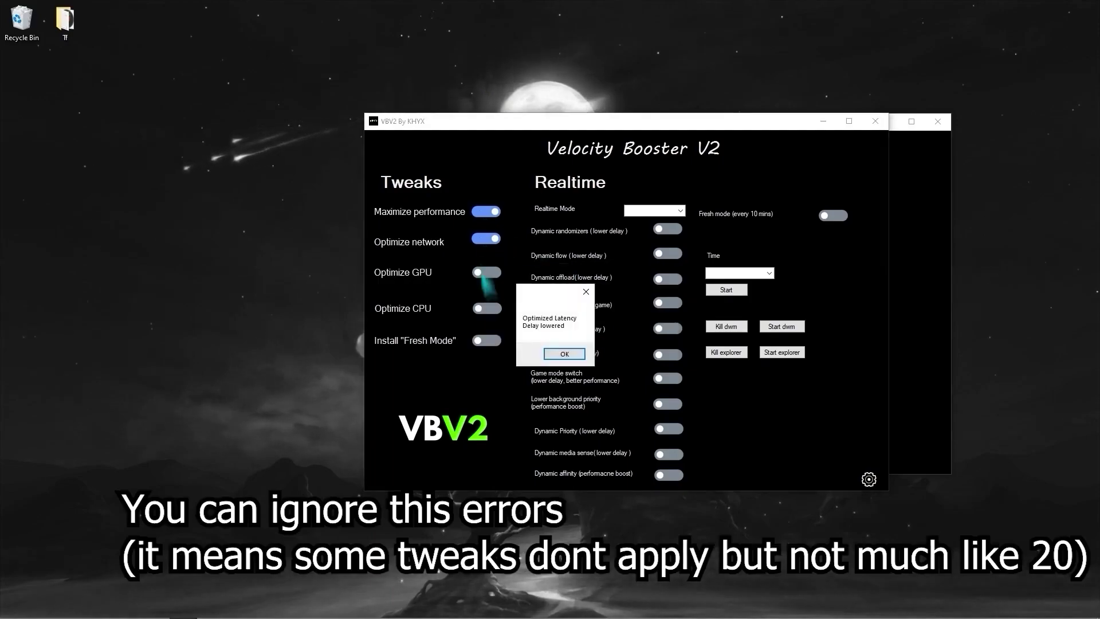
left_click(559, 351)
left_click(491, 279)
left_click(560, 349)
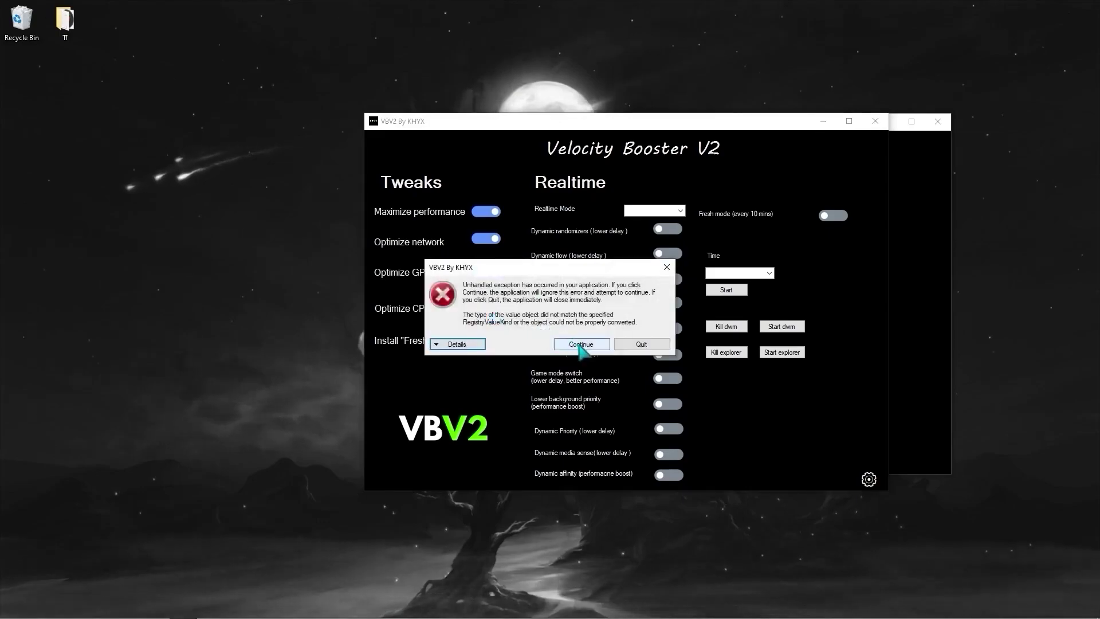
left_click(580, 345)
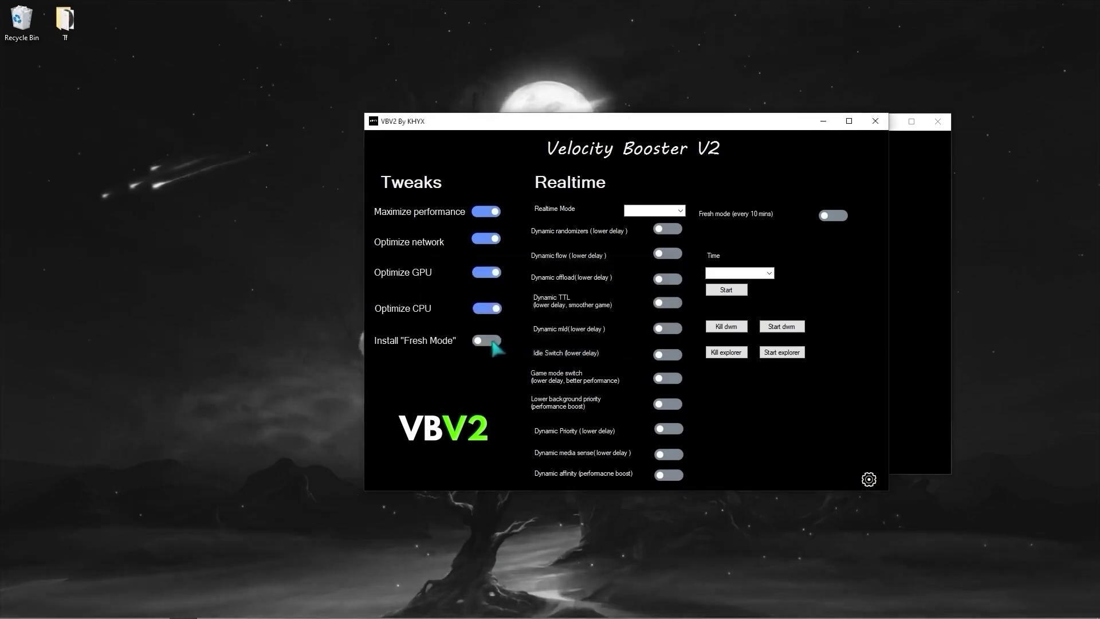
left_click(485, 342)
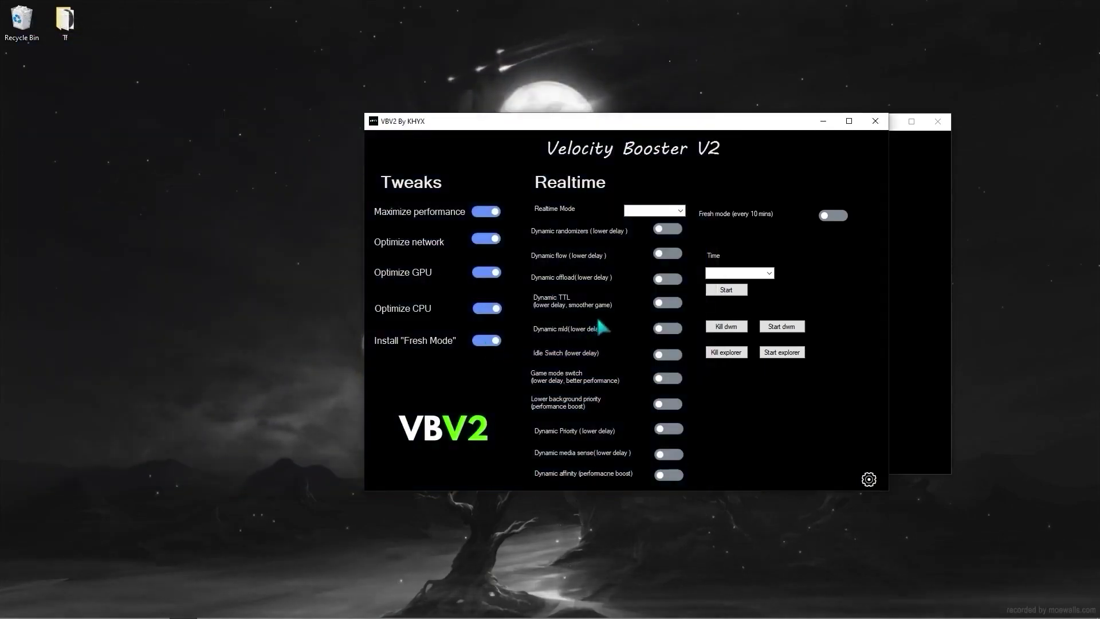
- Set Realtime Mode to Random and enable all realtime features from Dynamic randomizers to Dynamic affinity
left_click(650, 210)
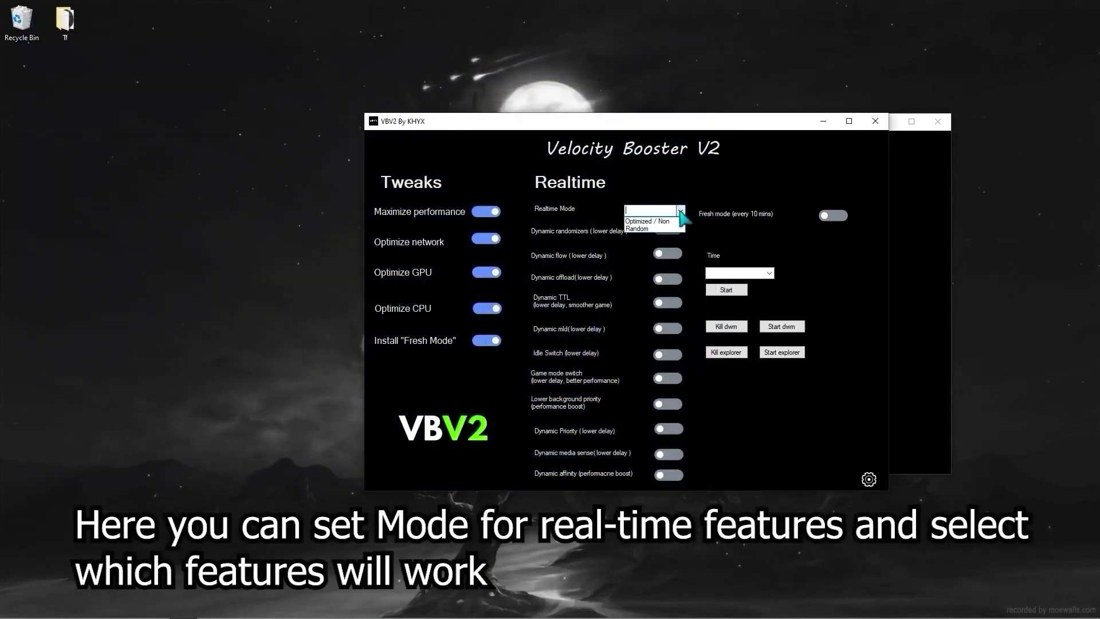
left_click(645, 228)
left_click(668, 230)
left_click(668, 254)
left_click(668, 279)
left_click(667, 303)
left_click(662, 328)
left_click(662, 354)
left_click(662, 378)
left_click(662, 404)
left_click(662, 429)
left_click(662, 455)
left_click(662, 474)
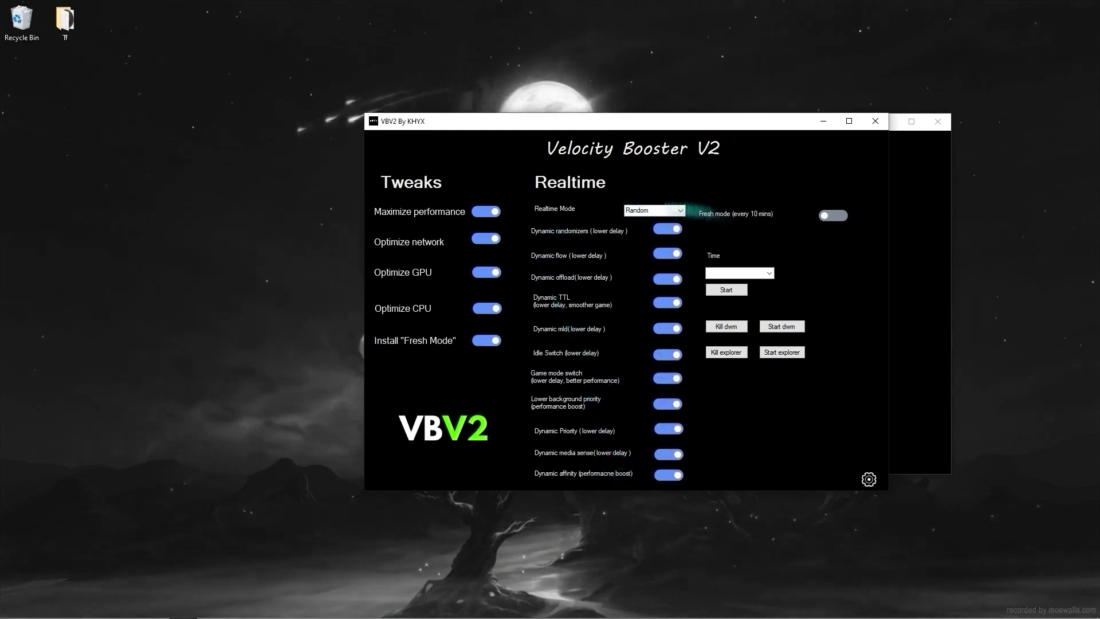
- Enable Fresh mode (every 10 mins), set the realtime interval to 5 s and start the realtime optimizations
left_click(834, 216)
left_click(769, 273)
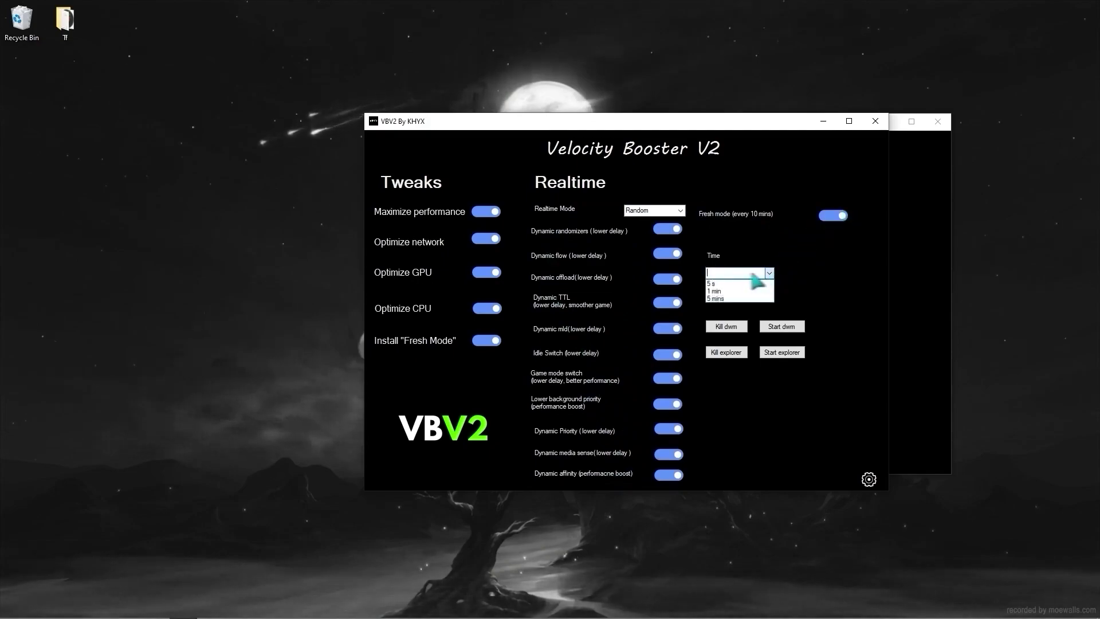
left_click(713, 284)
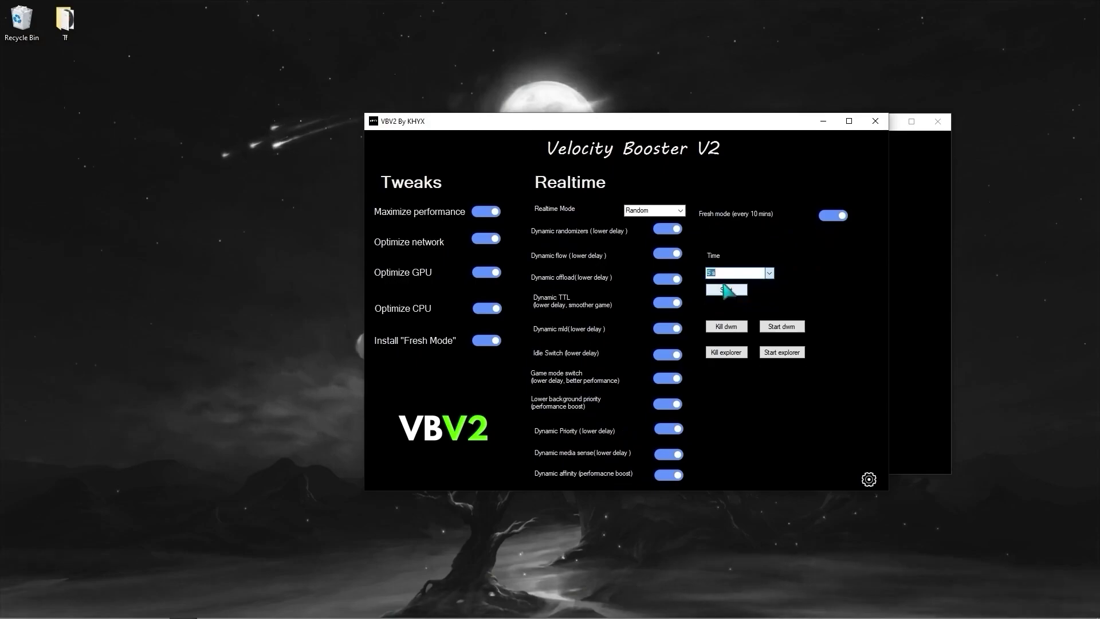
left_click(723, 290)
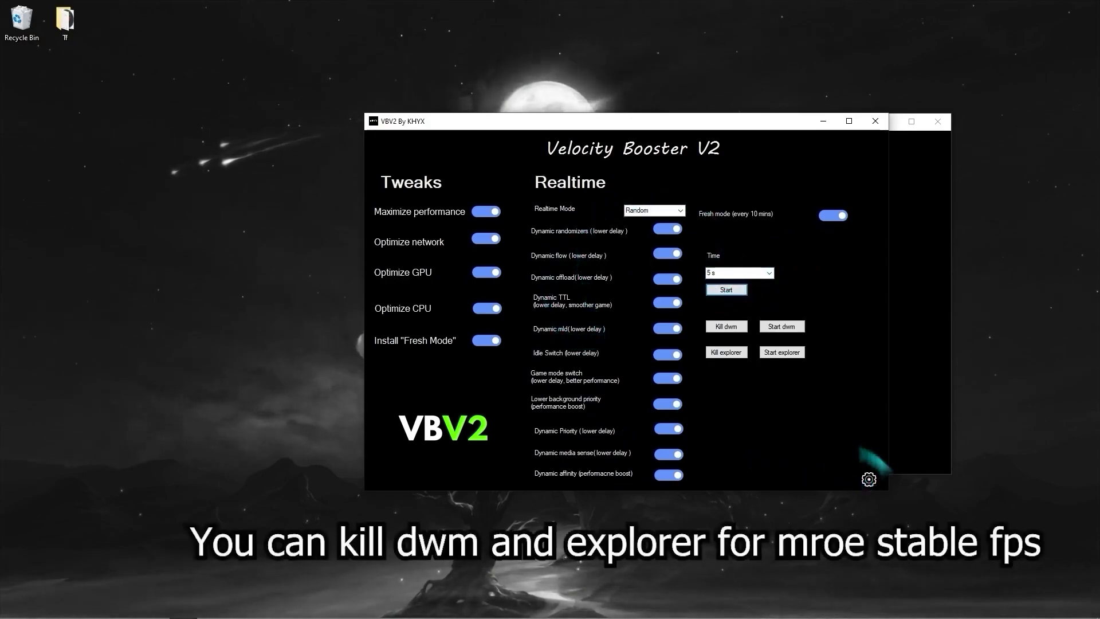
- Show the config options and turn off the realtime features from Dynamic randomizers to Dynamic TTL
left_click(867, 479)
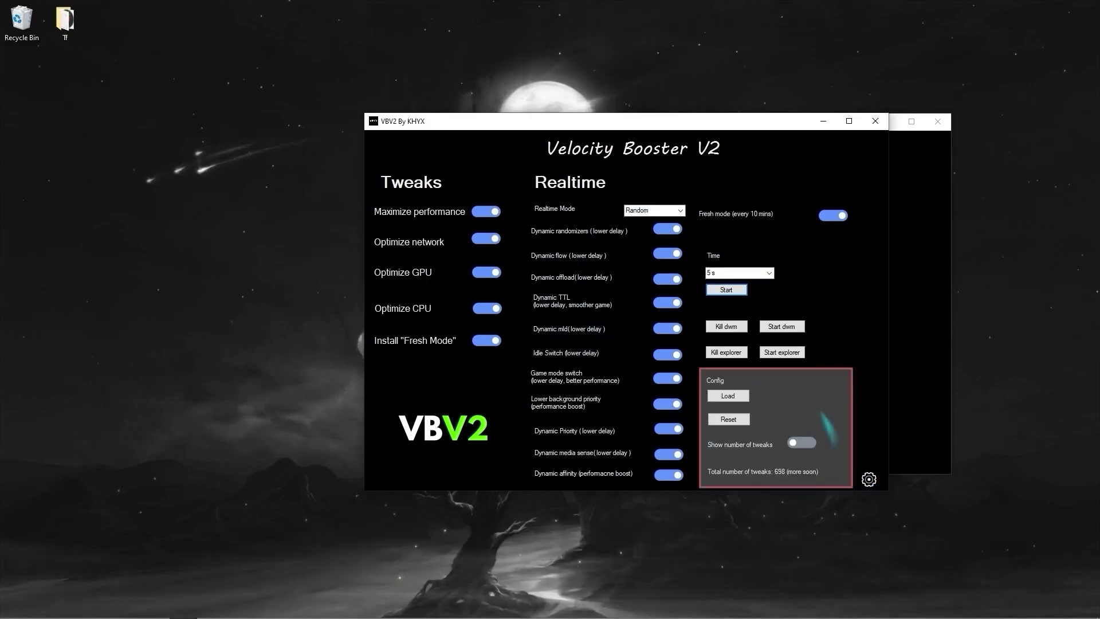
left_click(800, 443)
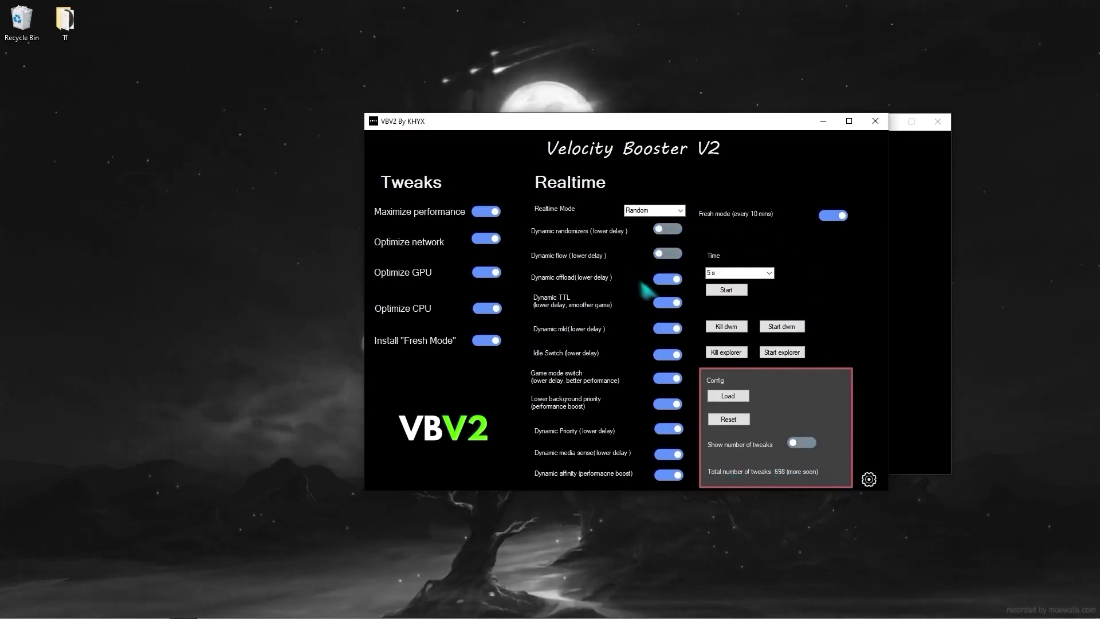
left_click(668, 279)
left_click(668, 303)
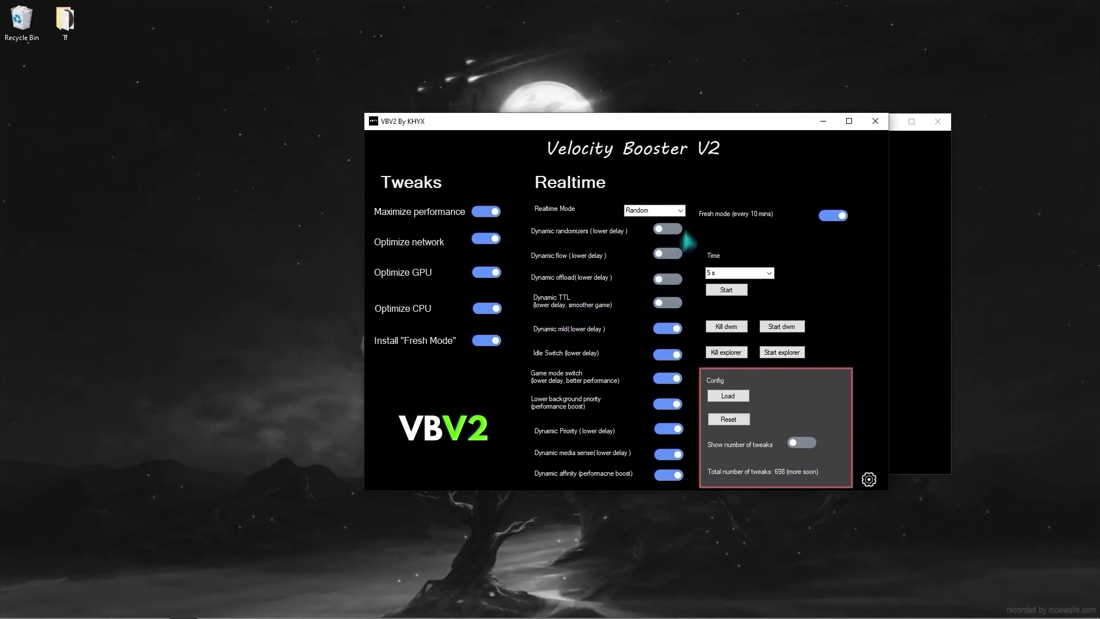
- Load the saved config, start the realtime optimizations with it and hide the config options
left_click(728, 396)
left_click(731, 289)
left_click(869, 480)
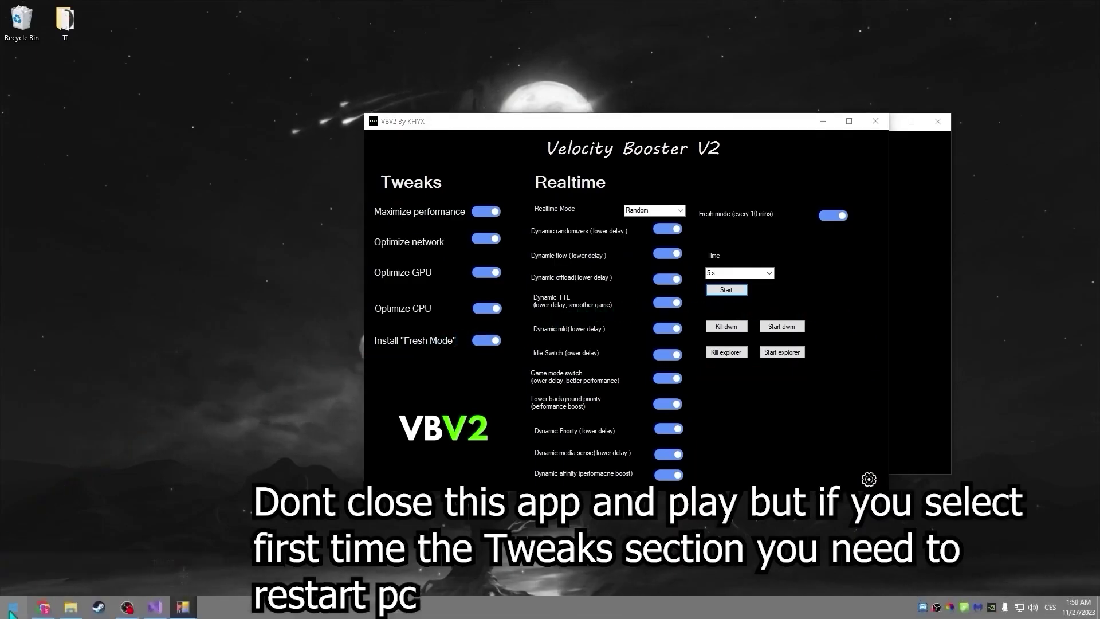
left_click(12, 609)
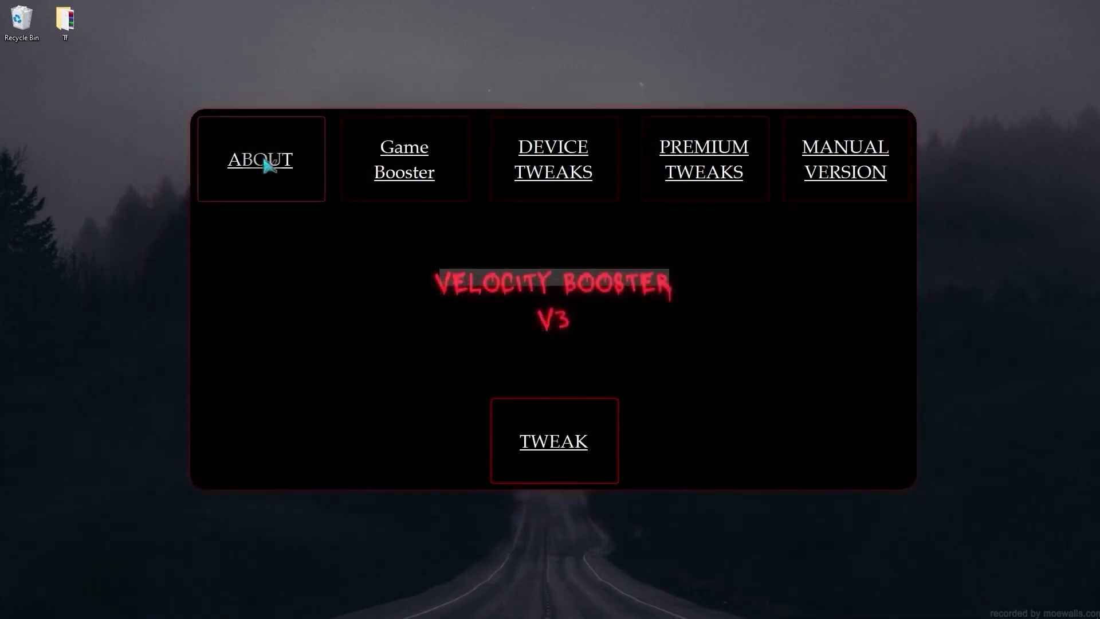
- Review the About, Game Booster, Device Tweaks and Premium Tweaks descriptions in Velocity Booster V3
left_click(264, 165)
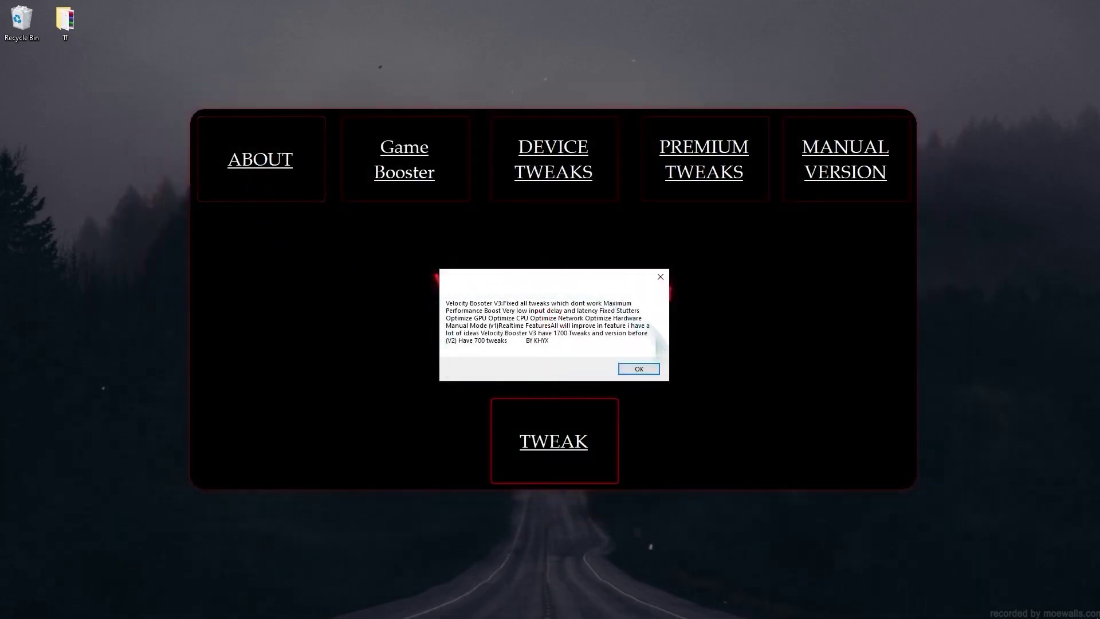
left_click(640, 370)
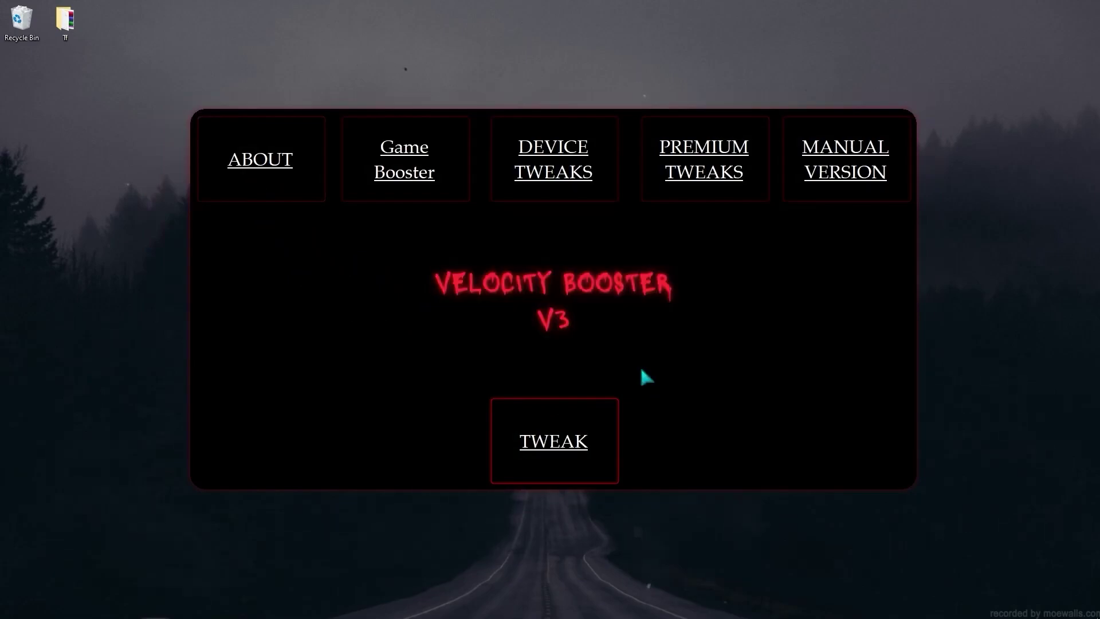
left_click(393, 154)
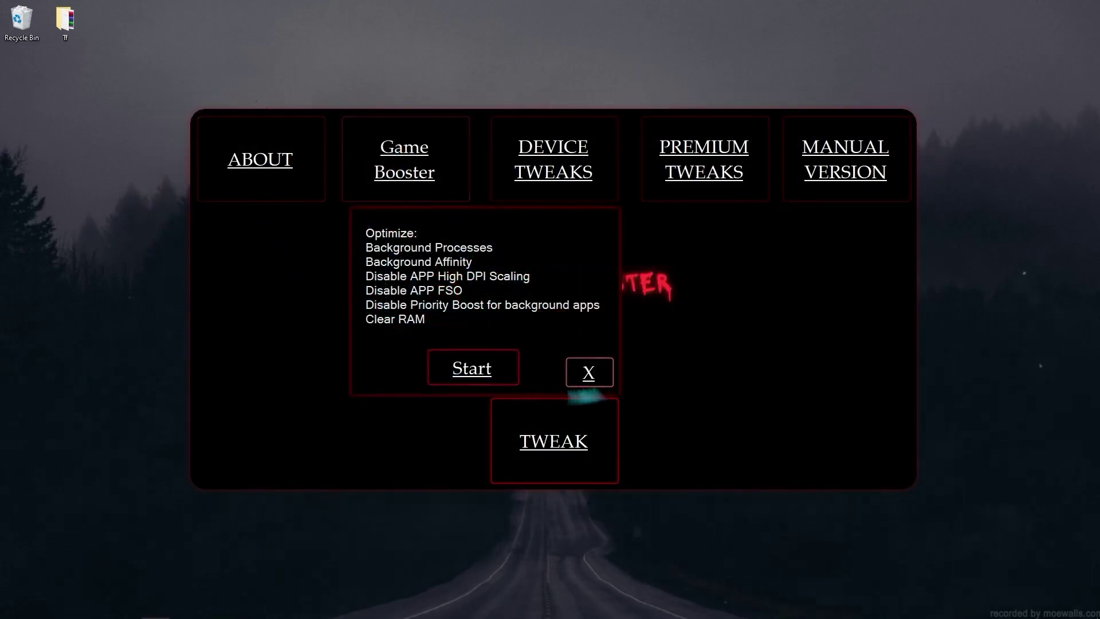
left_click(590, 373)
left_click(565, 172)
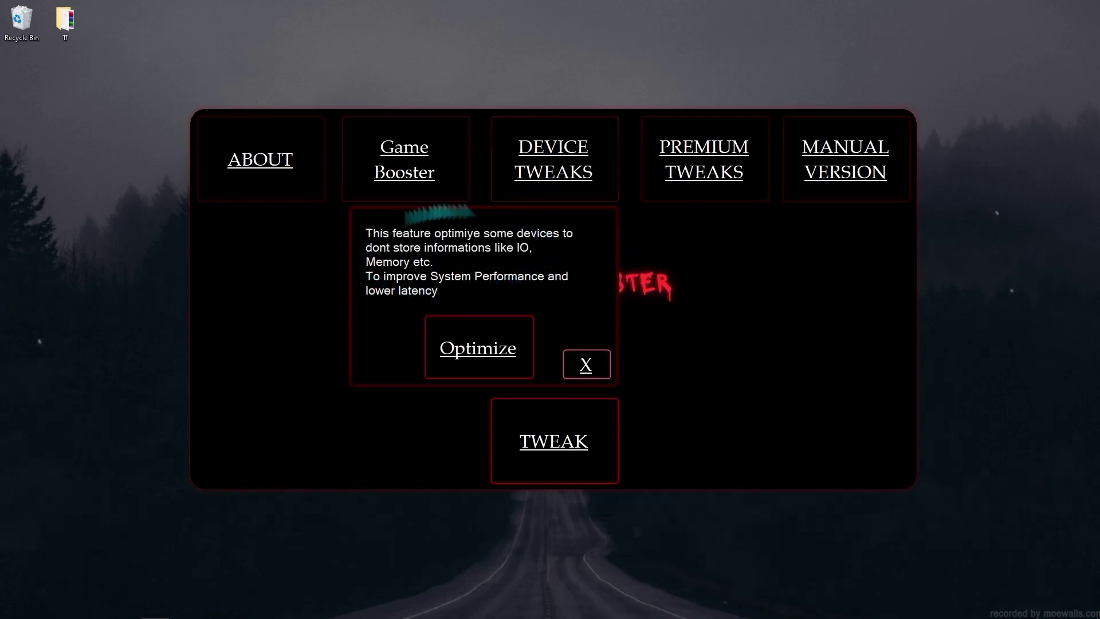
left_click(590, 368)
left_click(704, 163)
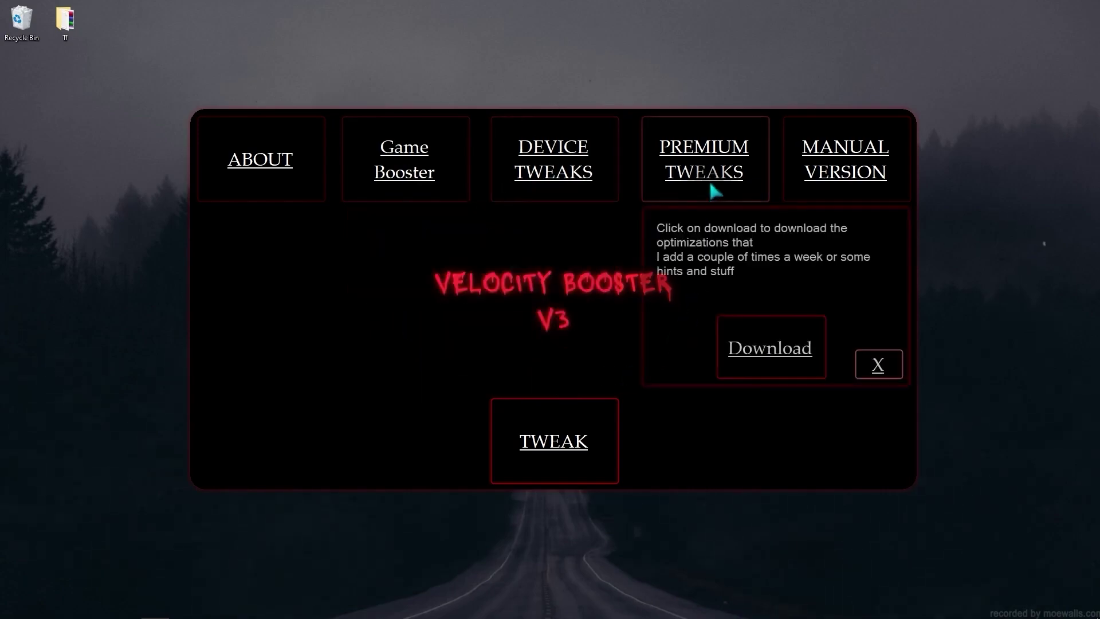
left_click(891, 370)
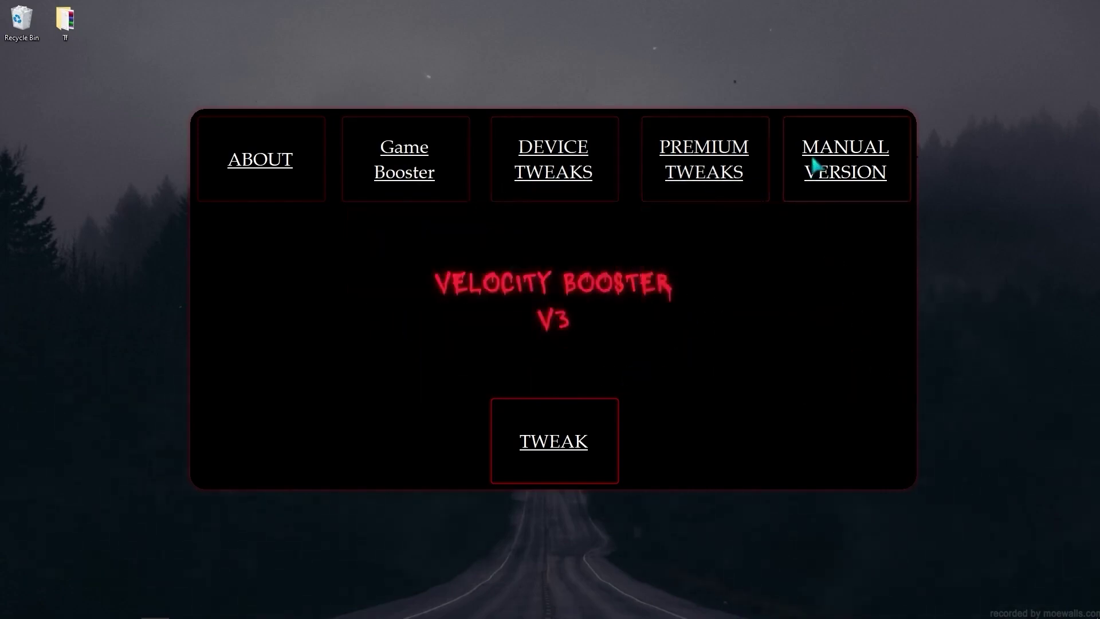
- Apply the main V3 tweaks, continuing past the error, and run the Game Booster optimization
left_click(554, 447)
left_click(589, 342)
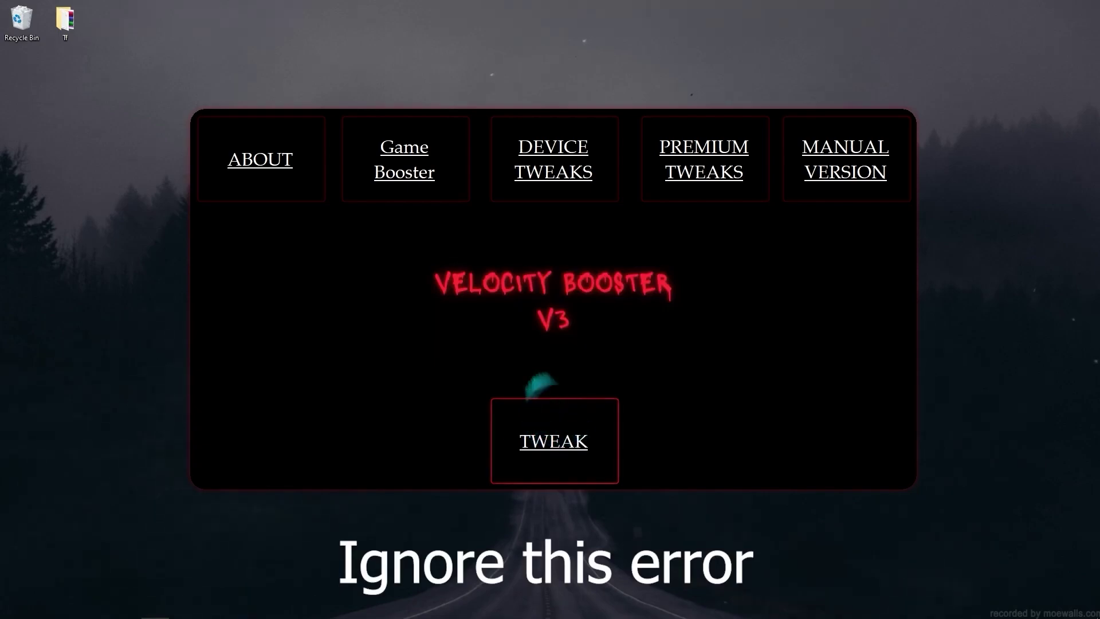
left_click(420, 175)
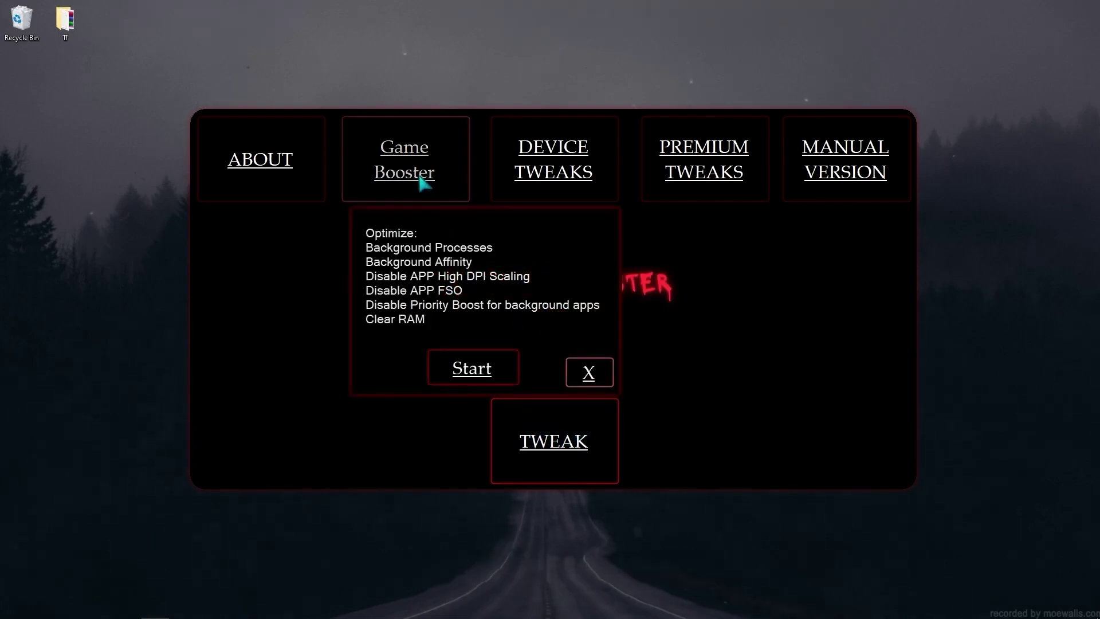
left_click(469, 370)
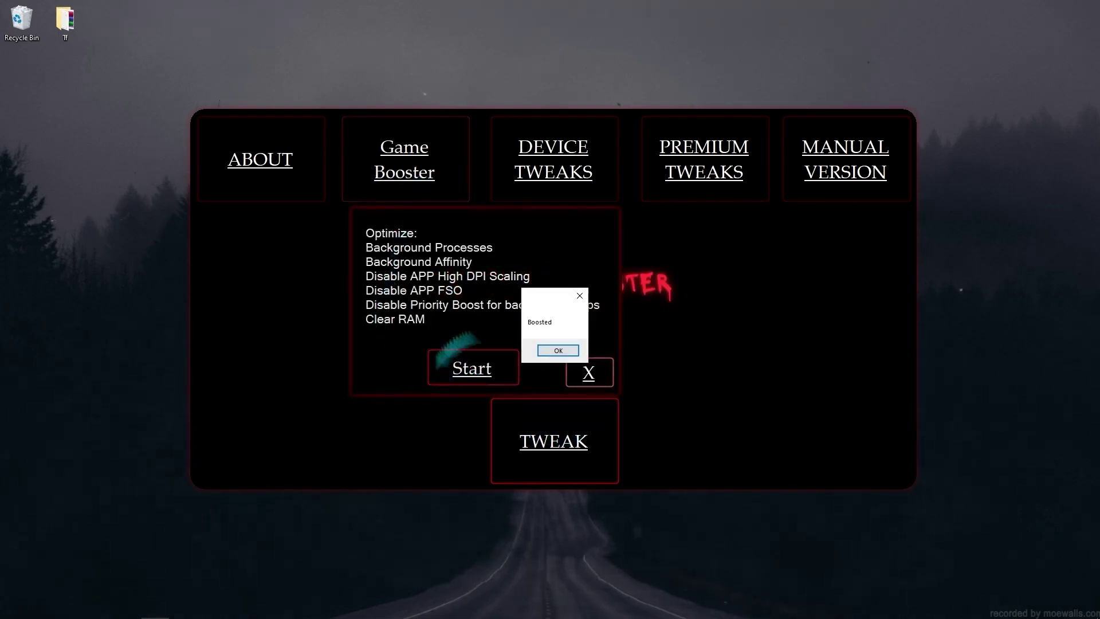
left_click(561, 350)
left_click(589, 373)
- Run the Device Tweaks optimization and close its description
left_click(562, 184)
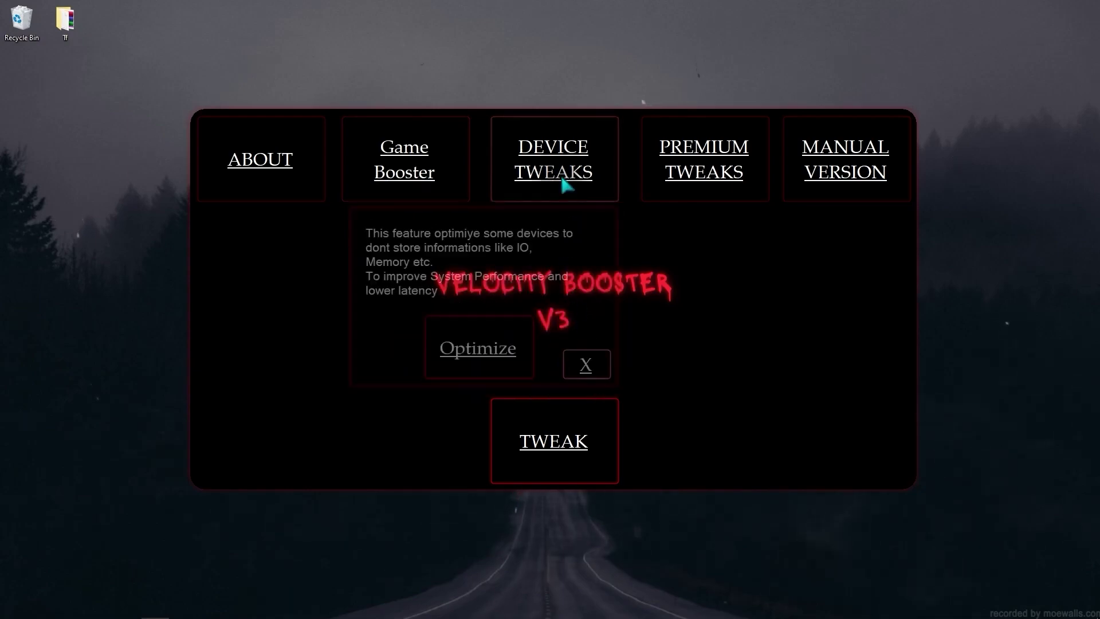
left_click(484, 359)
left_click(559, 350)
left_click(585, 364)
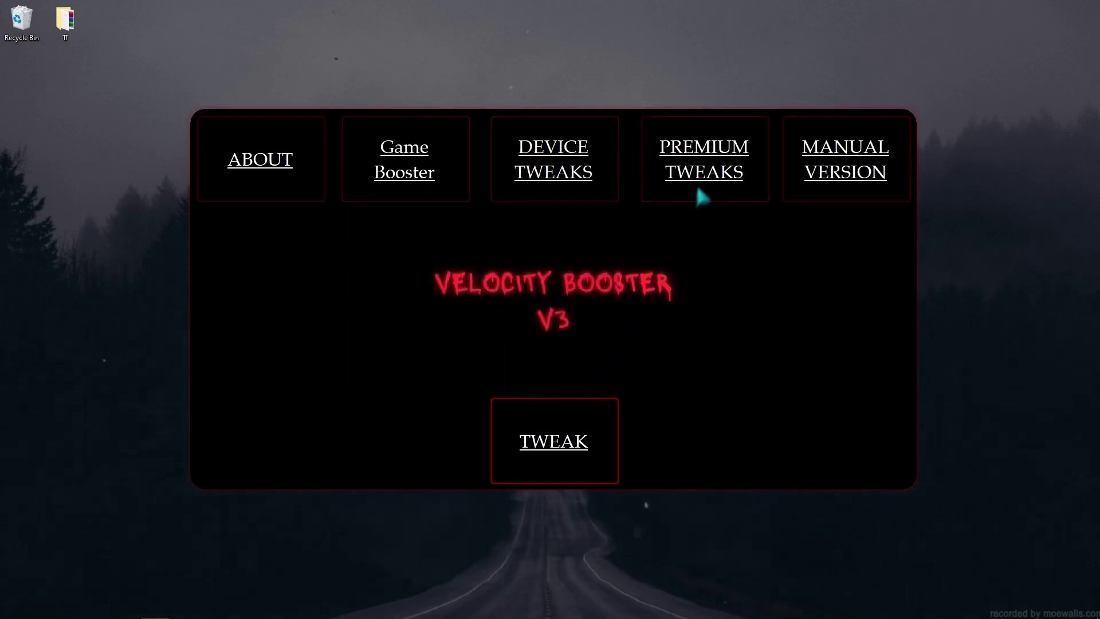
- Download the premium tweaks archive network.rar from MediaFire and open it in WinRAR
left_click(697, 183)
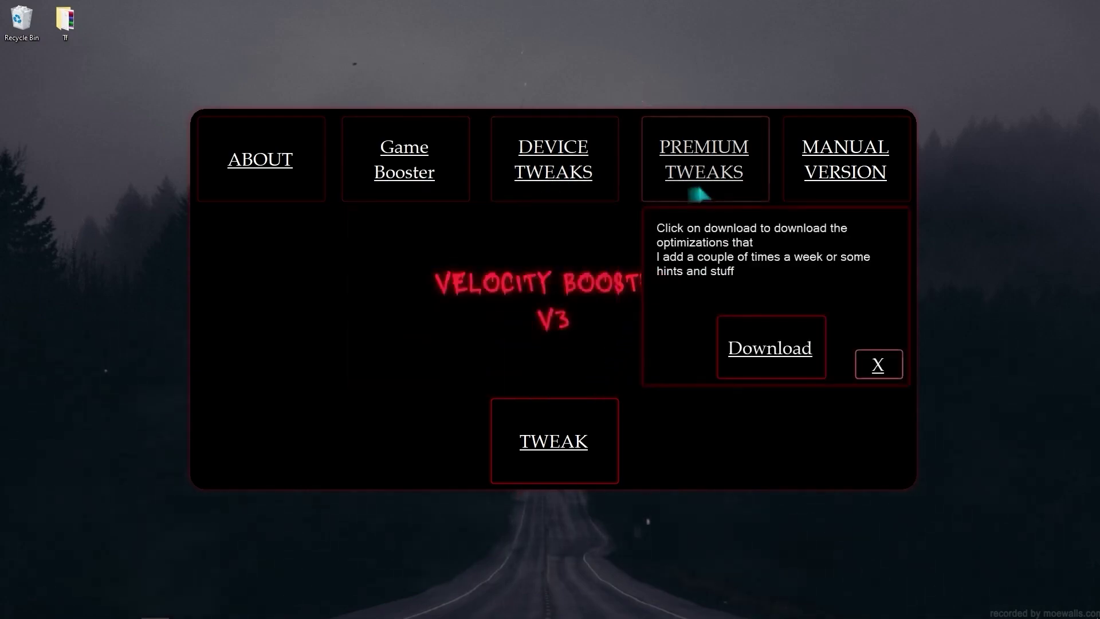
left_click(760, 359)
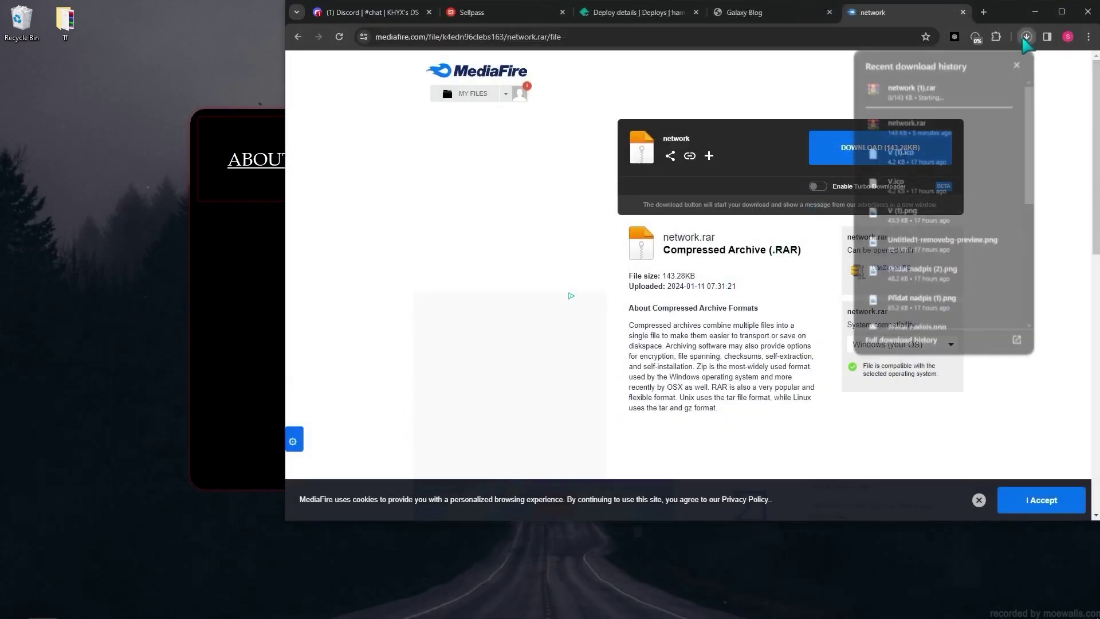
left_click(917, 92)
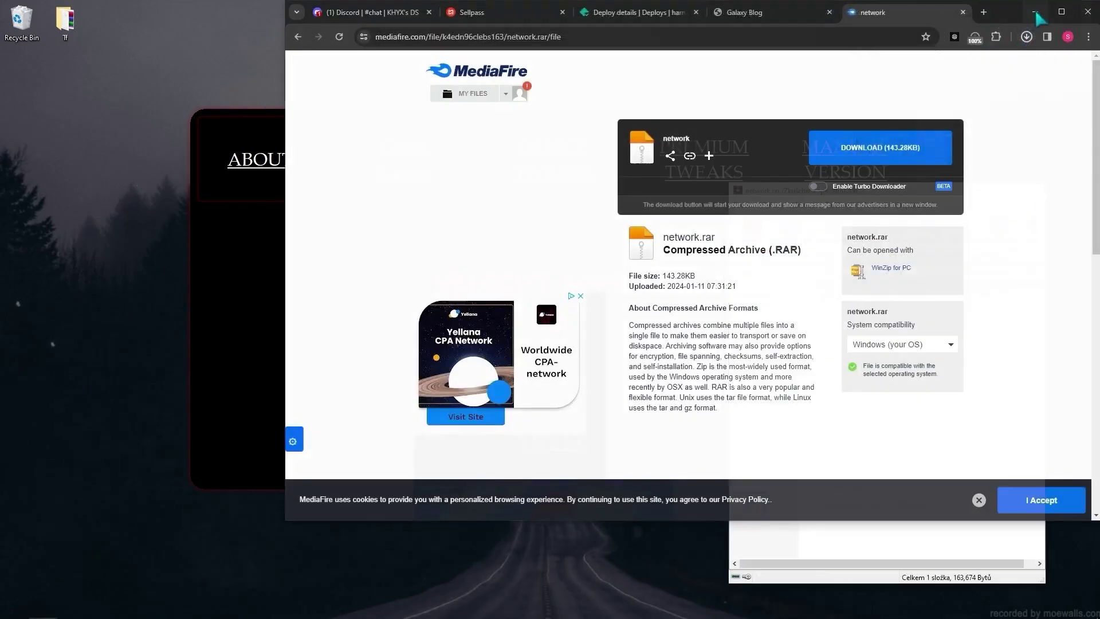
- Extract the network folder from the archive onto the desktop and close WinRAR with its licence reminder
left_click(1035, 12)
left_click_drag(755, 294, 696, 86)
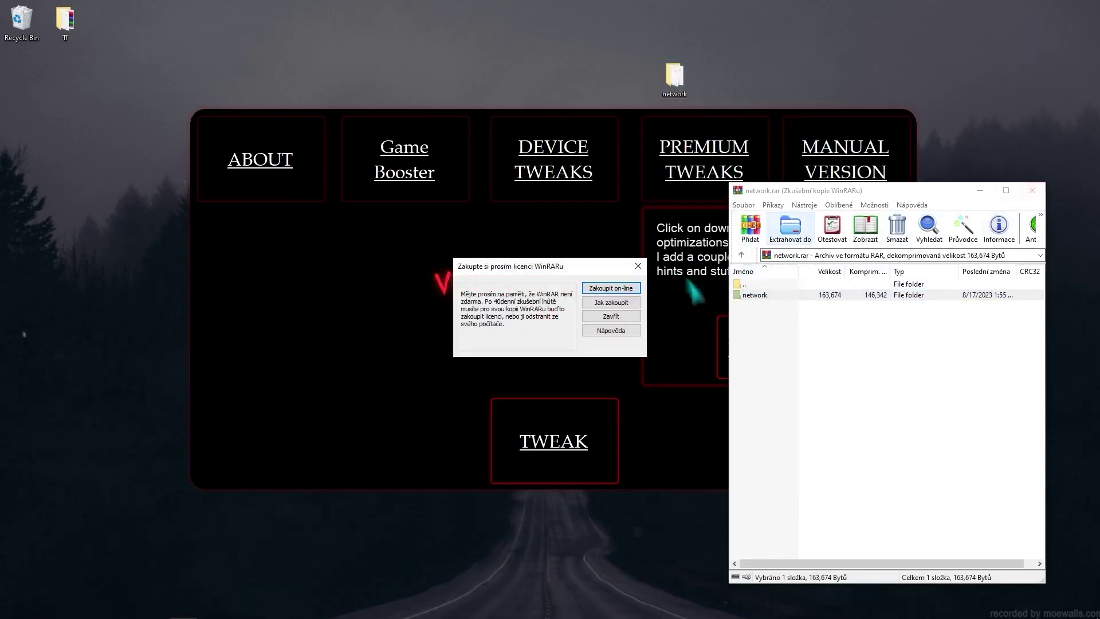
left_click(638, 266)
left_click(1032, 191)
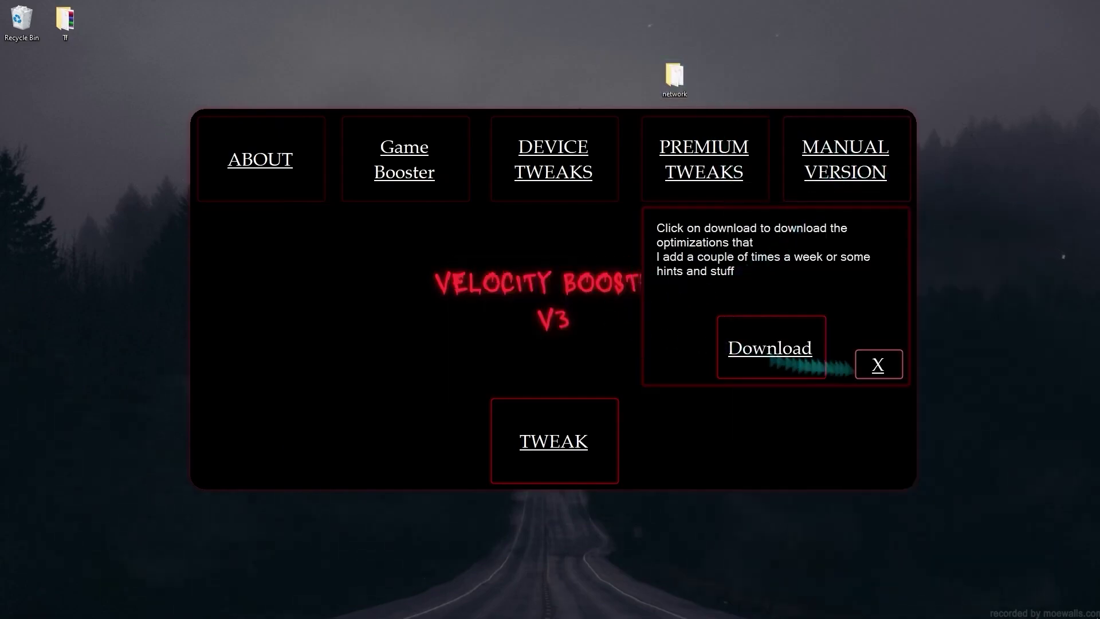
- Dismiss the Premium Tweaks description and close Velocity Booster V3
left_click(878, 364)
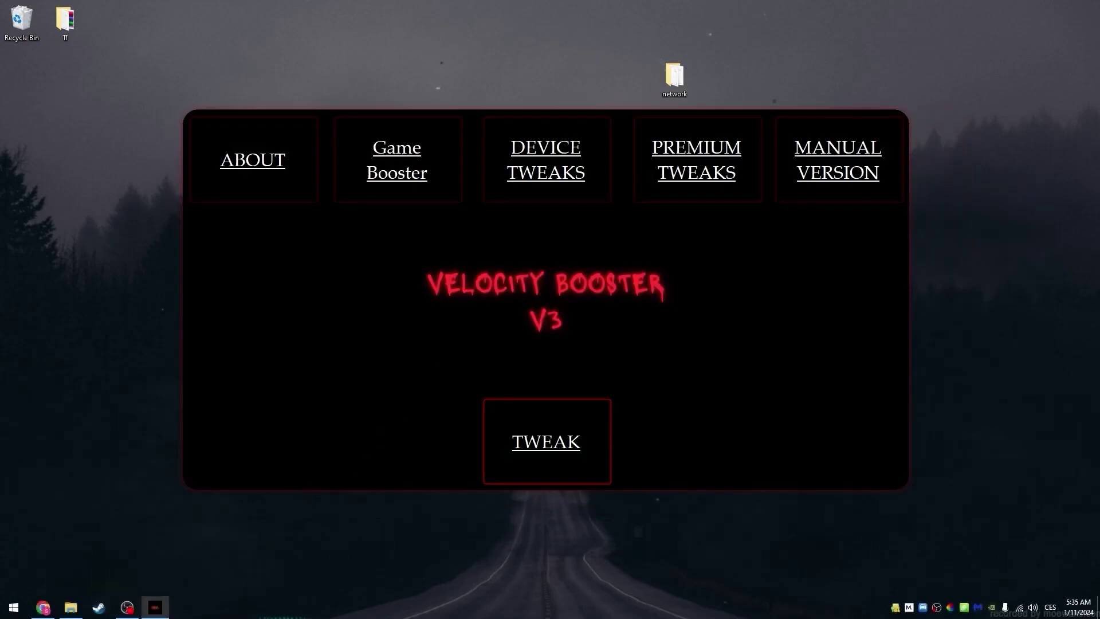
right_click(154, 607)
left_click(138, 581)
- Examine the contents of the extracted network folder, including advanced.txt, and close it
double_click(682, 83)
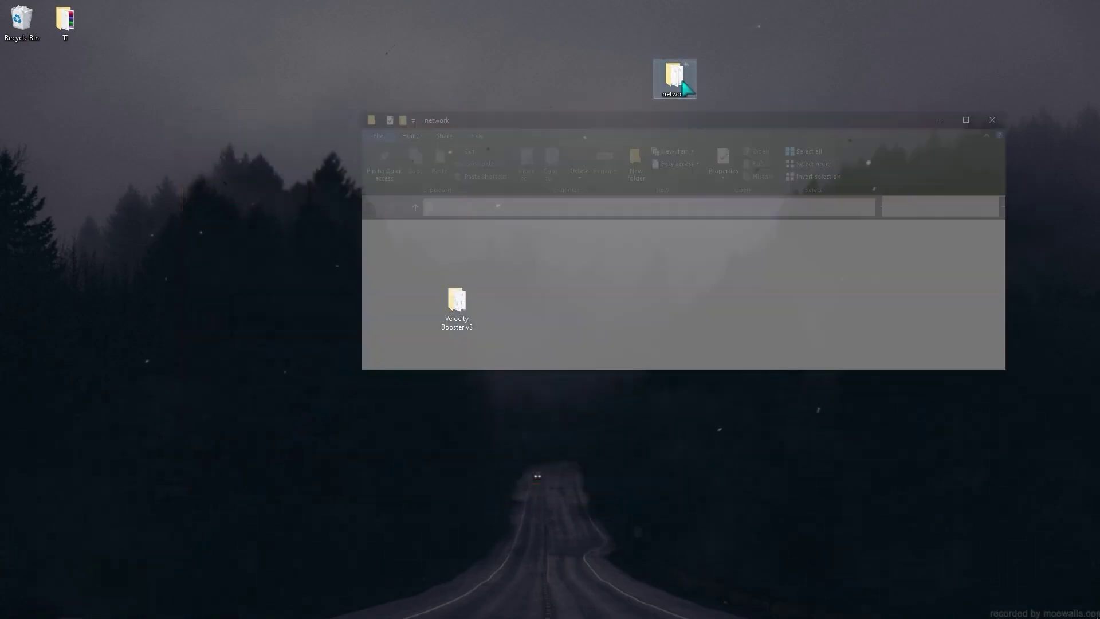
left_click(457, 306)
double_click(457, 307)
left_click(766, 229)
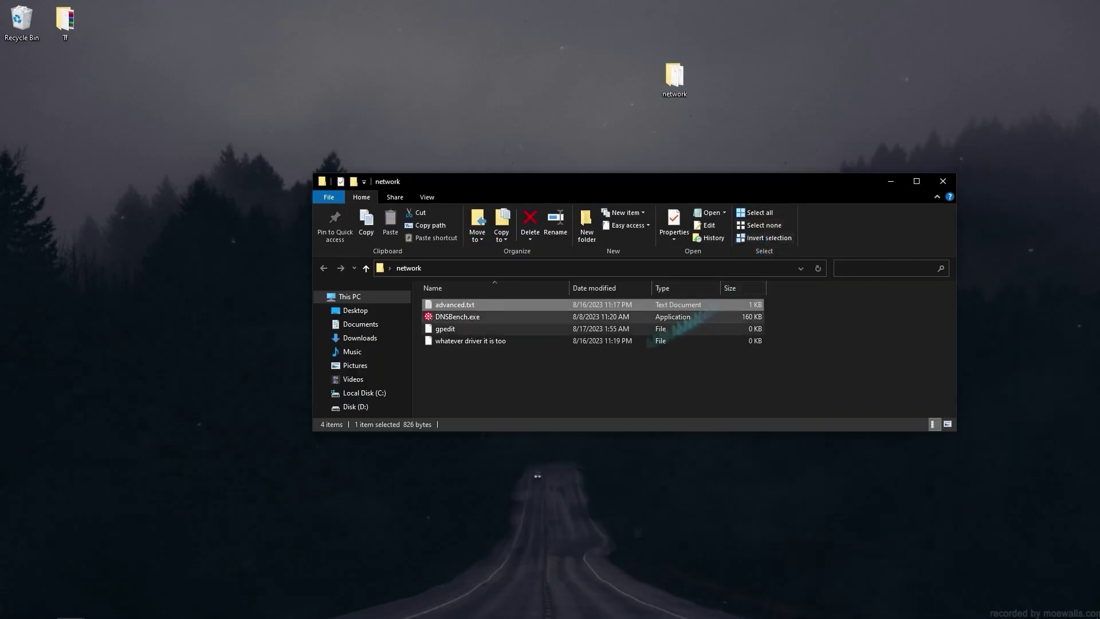
left_click(942, 181)
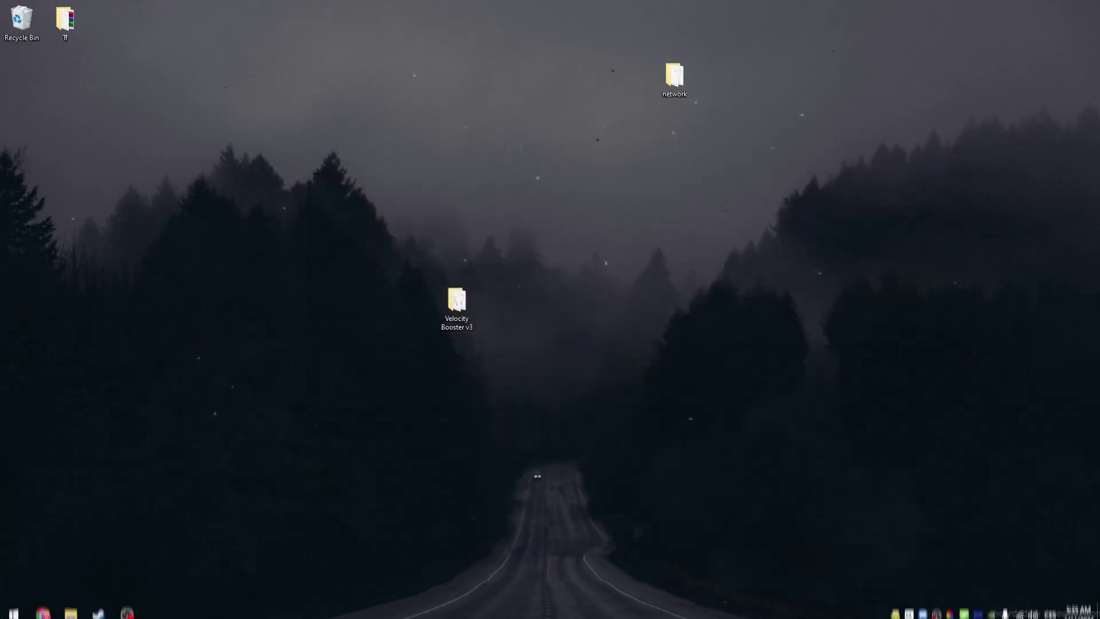
left_click(13, 609)
left_click(209, 580)
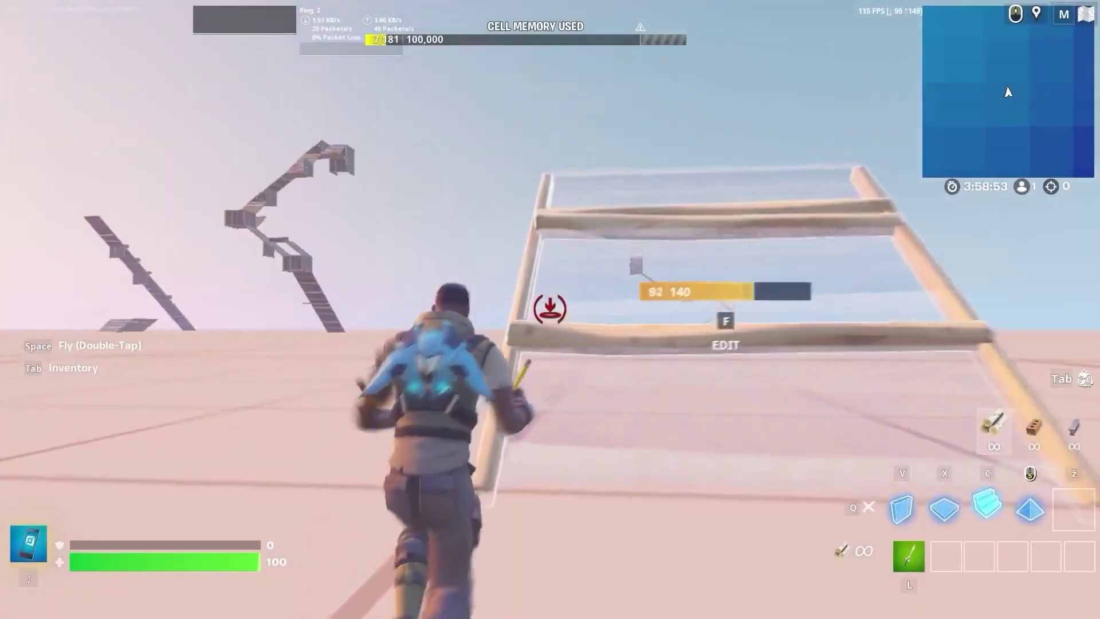